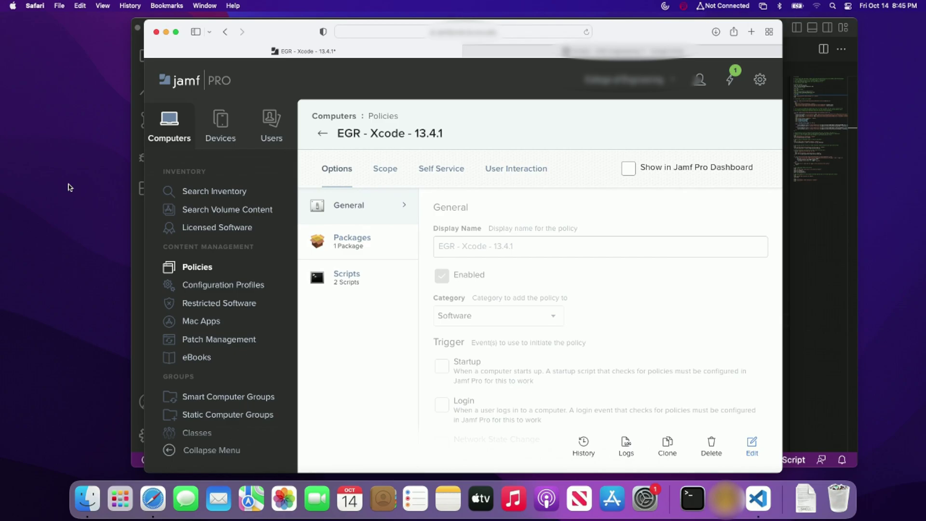
# Step: Review the policy's EGR-Xcode-1341.pkg package and its two script entries, EGR-InstallXCodeCLITools-v2.sh and EGR-PostXcode-v3.zsh
pyautogui.click(467, 51)
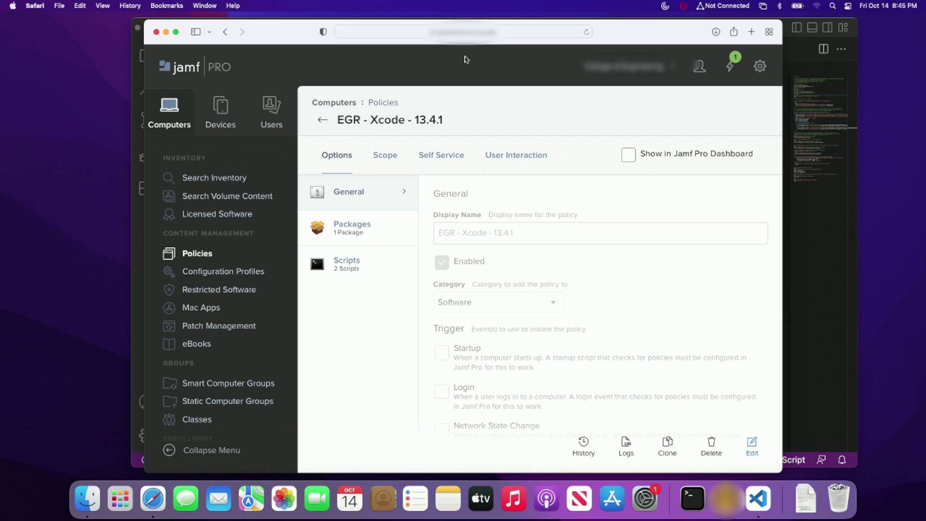
pyautogui.click(380, 228)
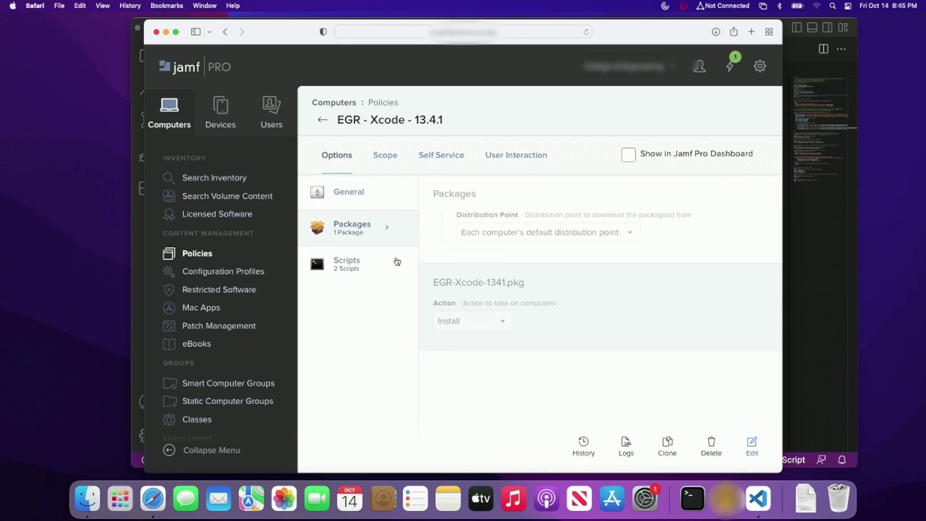
pyautogui.click(364, 268)
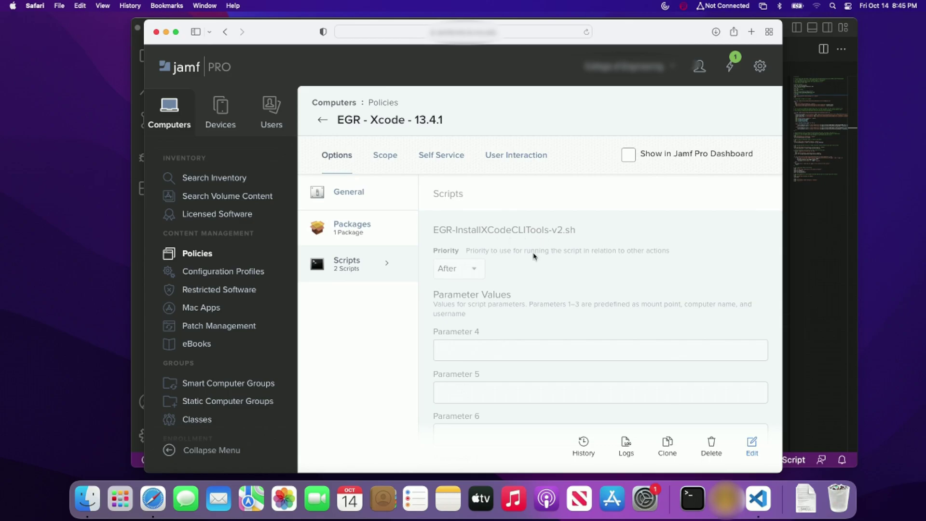
pyautogui.scroll(-2, 534, 257)
pyautogui.scroll(-10, 535, 258)
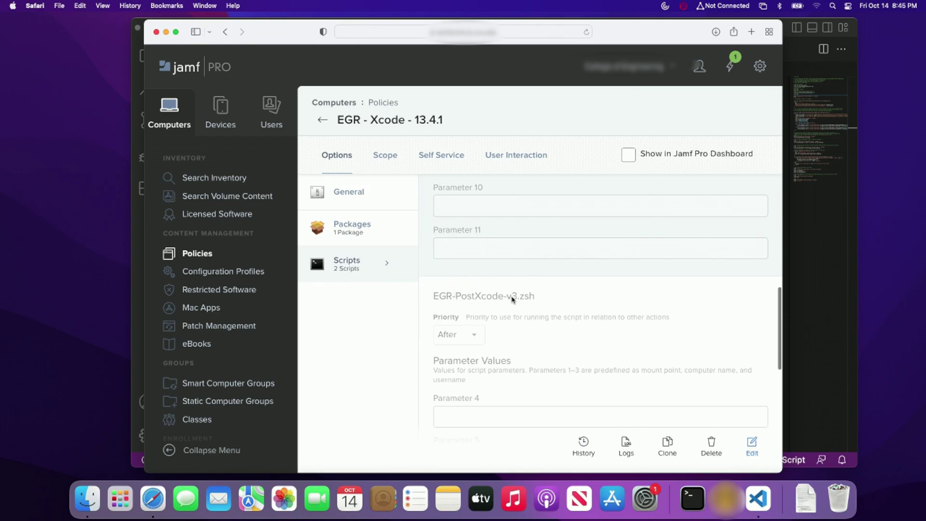
pyautogui.scroll(1, 532, 301)
pyautogui.scroll(10, 532, 301)
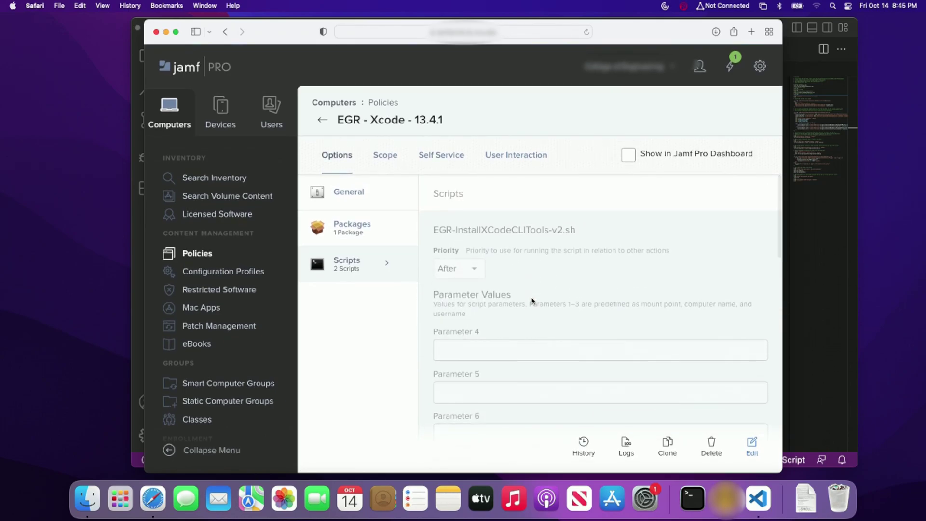
# Step: Bring EGR-PostXcode-v3.zsh forward in Visual Studio Code and scroll to its XCodeInstall.log setup
pyautogui.click(823, 281)
pyautogui.hscroll(2, 697, 271)
pyautogui.hscroll(-1, 493, 289)
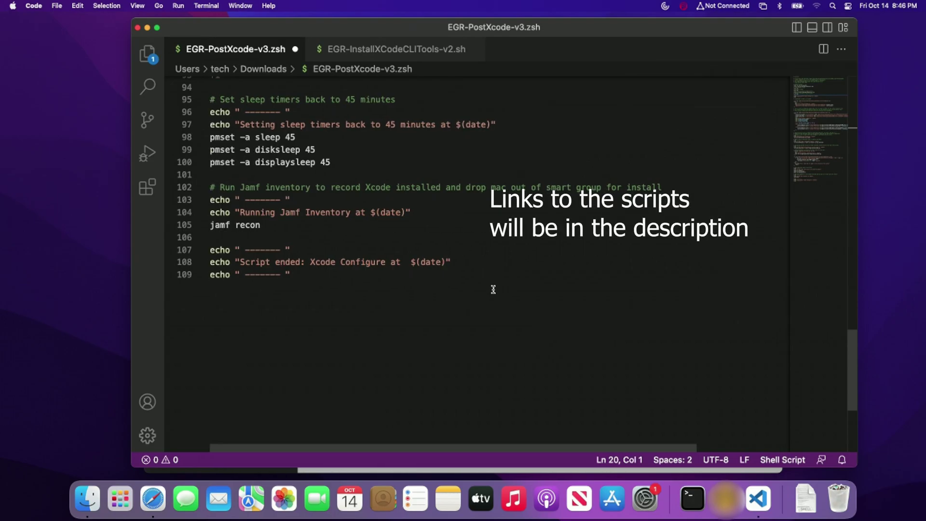
pyautogui.scroll(20, 493, 289)
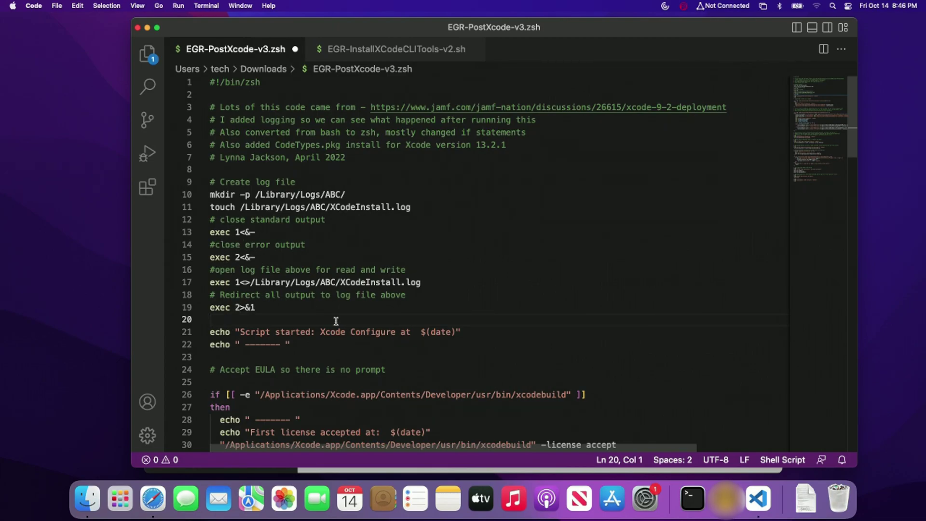
pyautogui.scroll(-5, 365, 338)
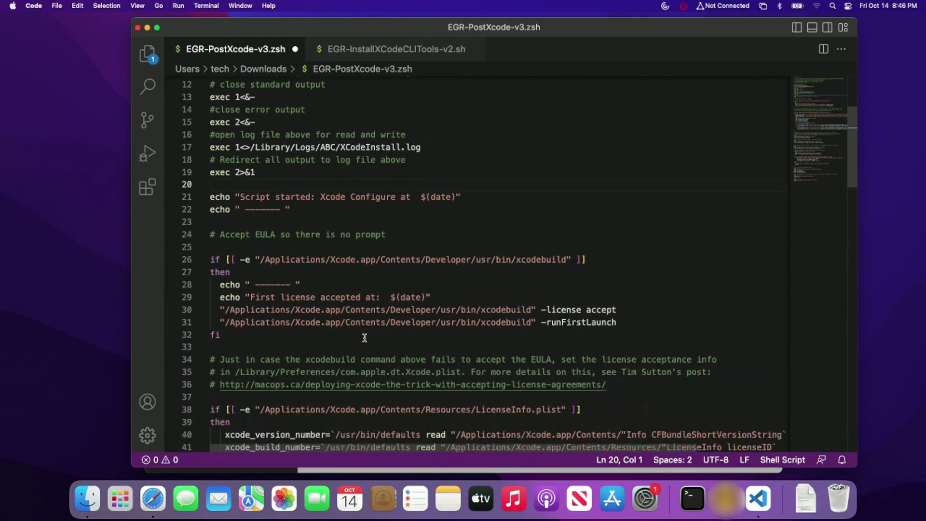
pyautogui.scroll(-4, 365, 338)
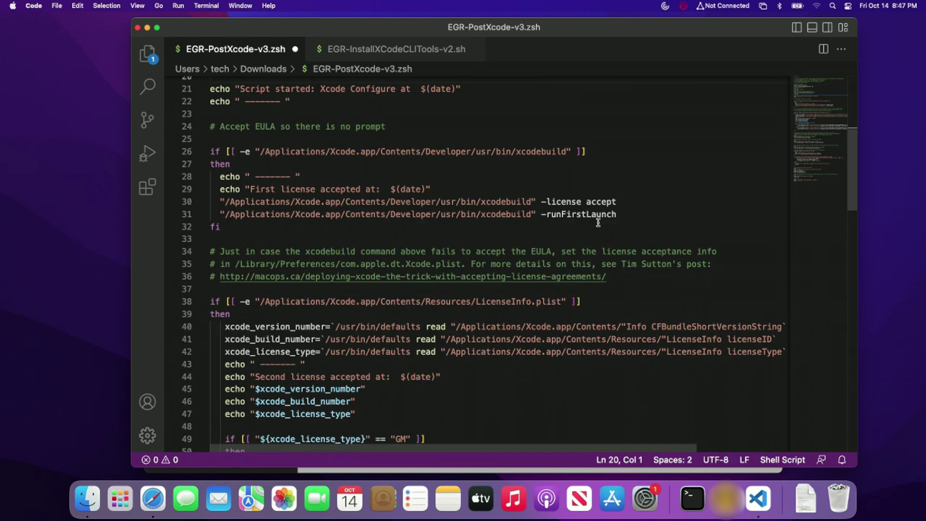
pyautogui.scroll(-5, 576, 243)
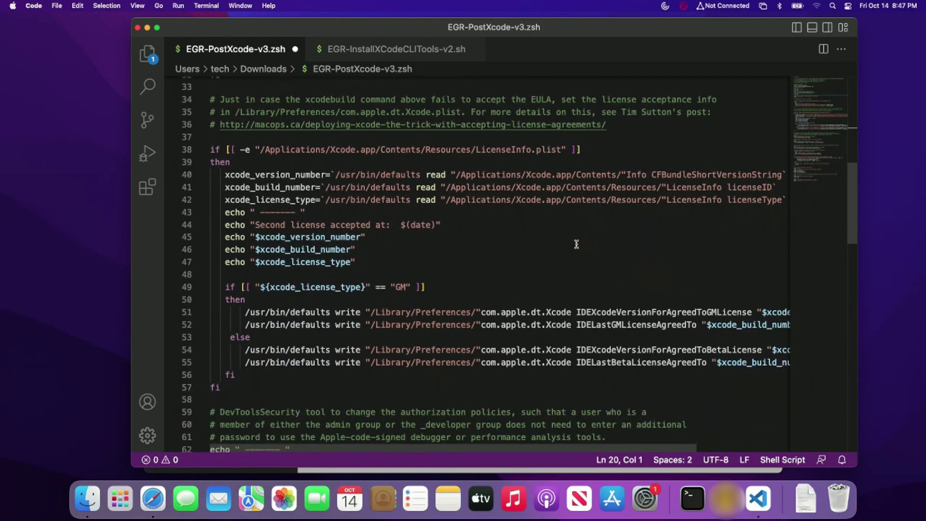
pyautogui.hscroll(-1, 577, 243)
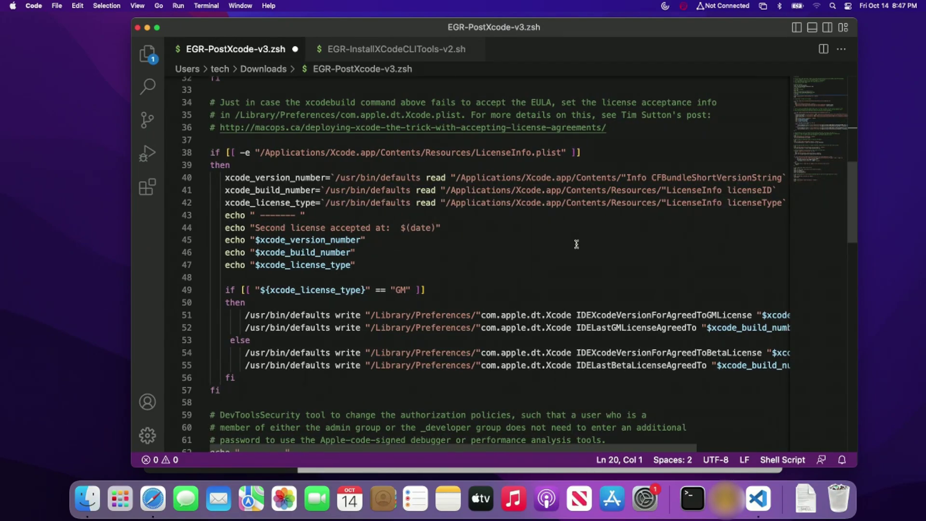
pyautogui.scroll(5, 577, 244)
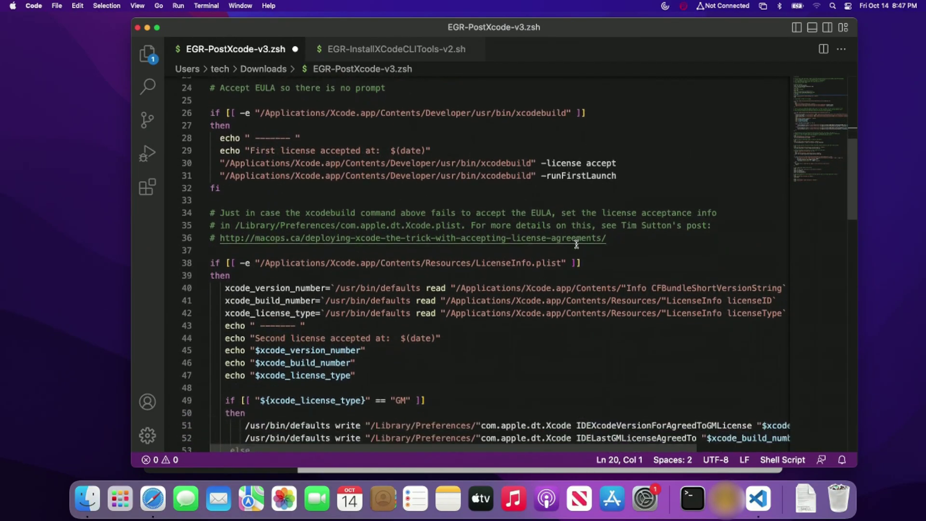
pyautogui.scroll(-3, 577, 244)
pyautogui.scroll(5, 603, 232)
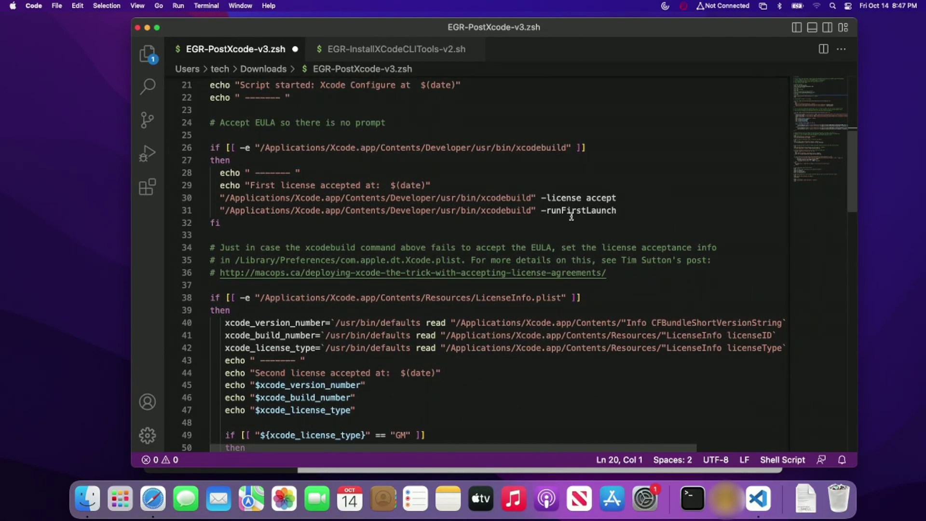
pyautogui.scroll(-5, 574, 282)
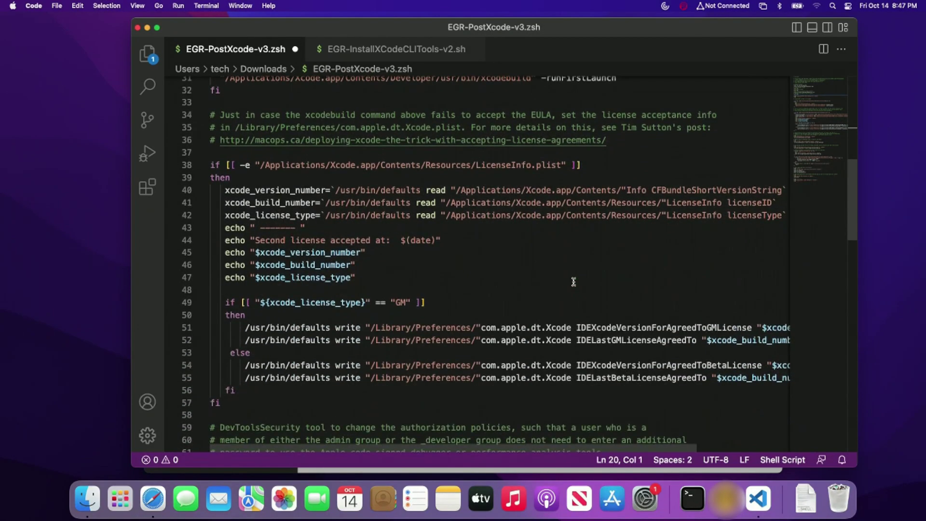
pyautogui.scroll(-2, 573, 282)
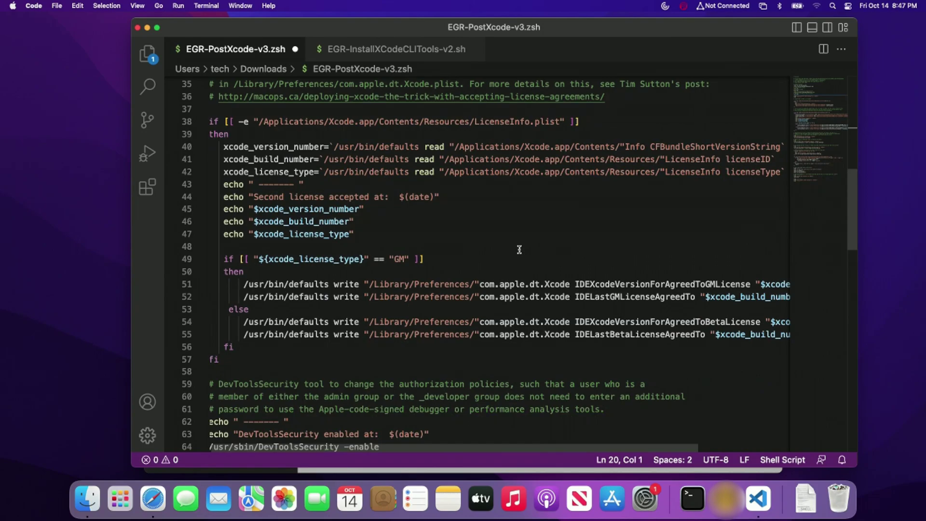
pyautogui.scroll(-5, 519, 249)
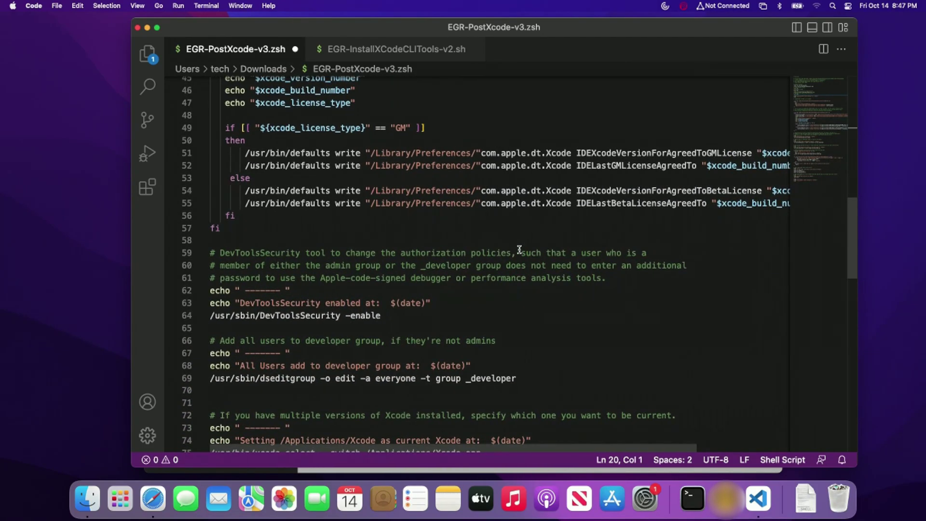
pyautogui.scroll(-3, 519, 249)
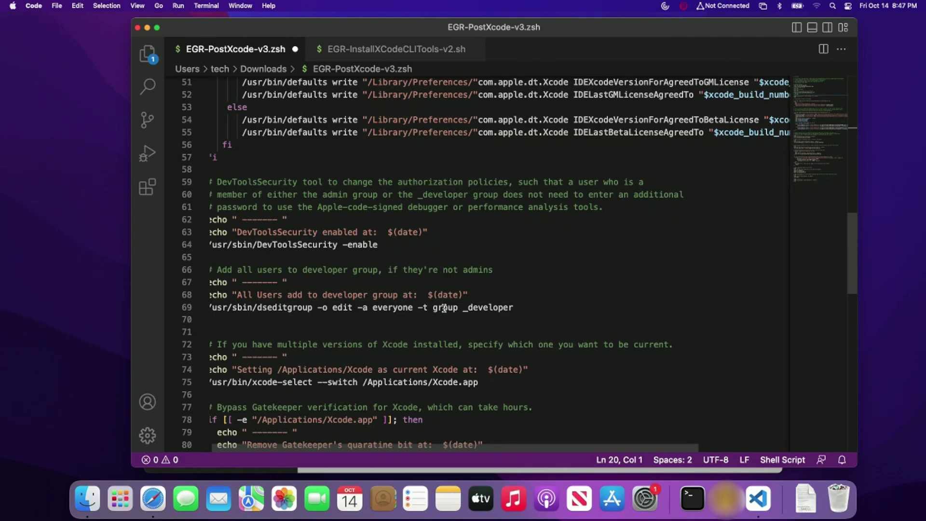
pyautogui.hscroll(-1, 502, 305)
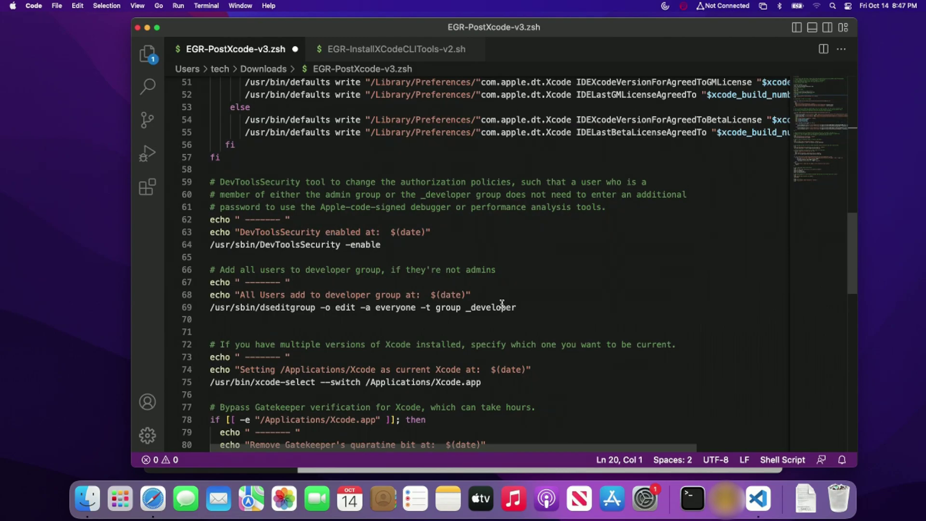
pyautogui.scroll(-3, 502, 303)
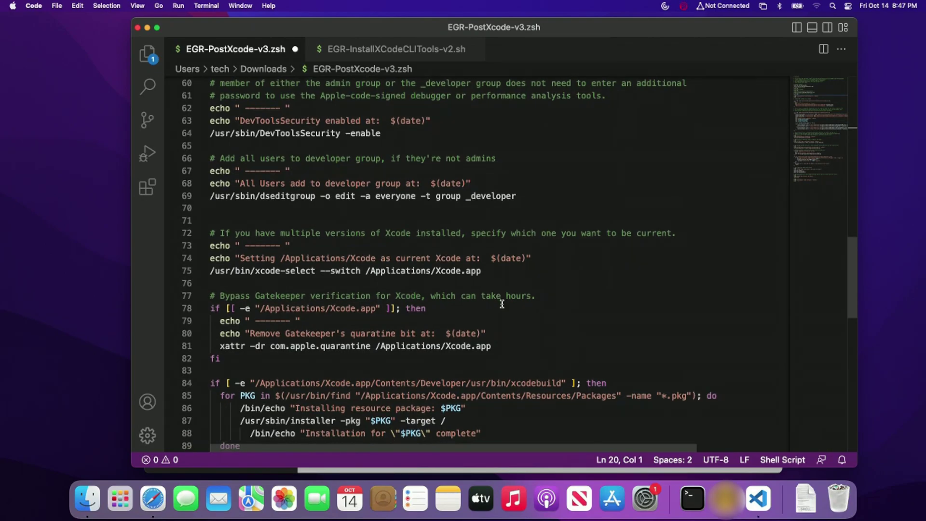
# Step: Scroll EGR-PostXcode-v3.zsh to its end, where pmset timers reset to 45 minutes and jamf recon runs
pyautogui.scroll(-2, 502, 304)
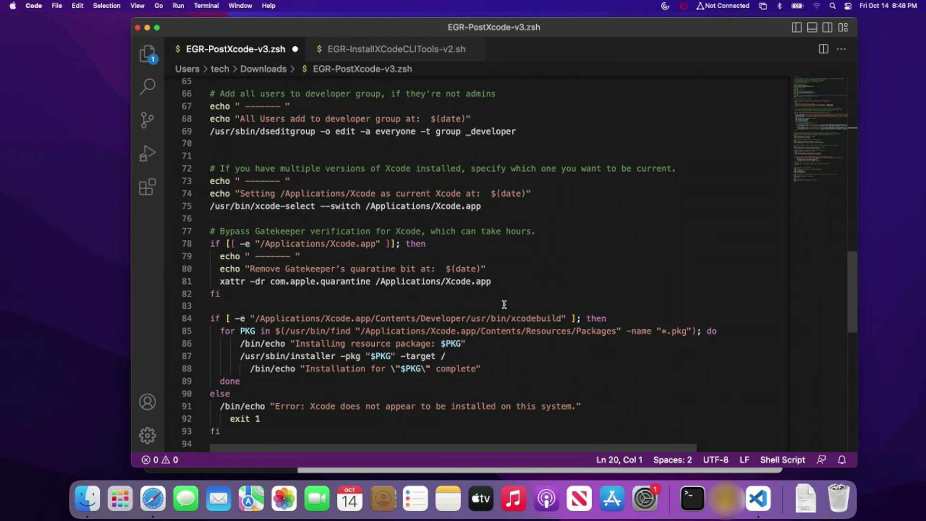
pyautogui.scroll(-3, 504, 304)
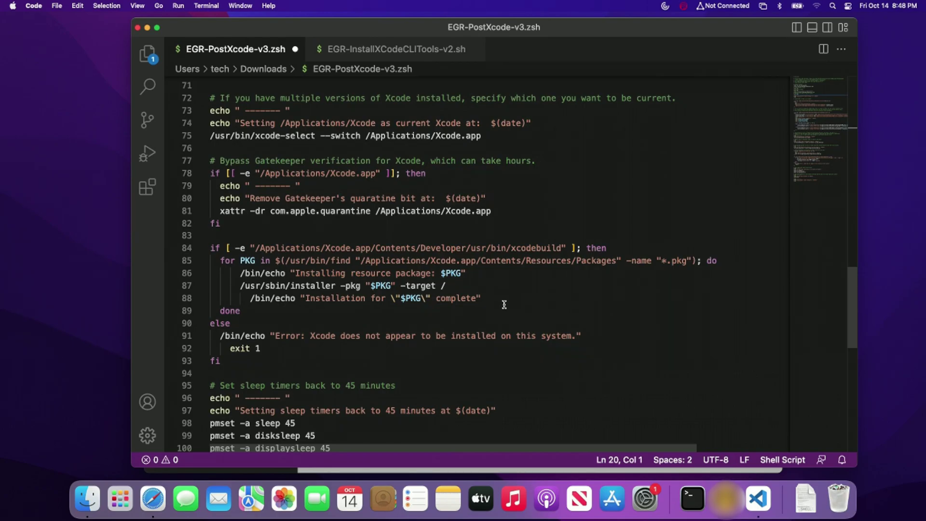
pyautogui.scroll(-2, 504, 305)
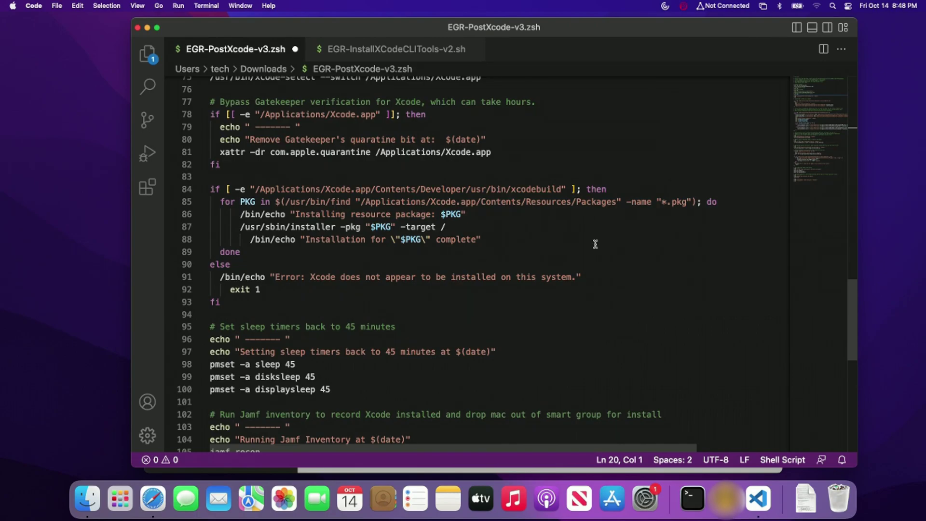
pyautogui.scroll(-7, 446, 270)
pyautogui.scroll(4, 446, 270)
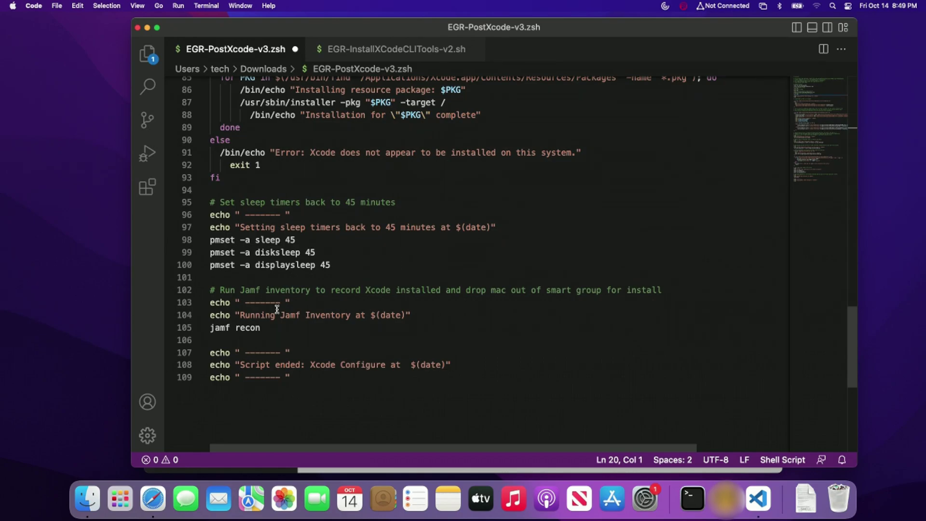
pyautogui.scroll(-1, 276, 309)
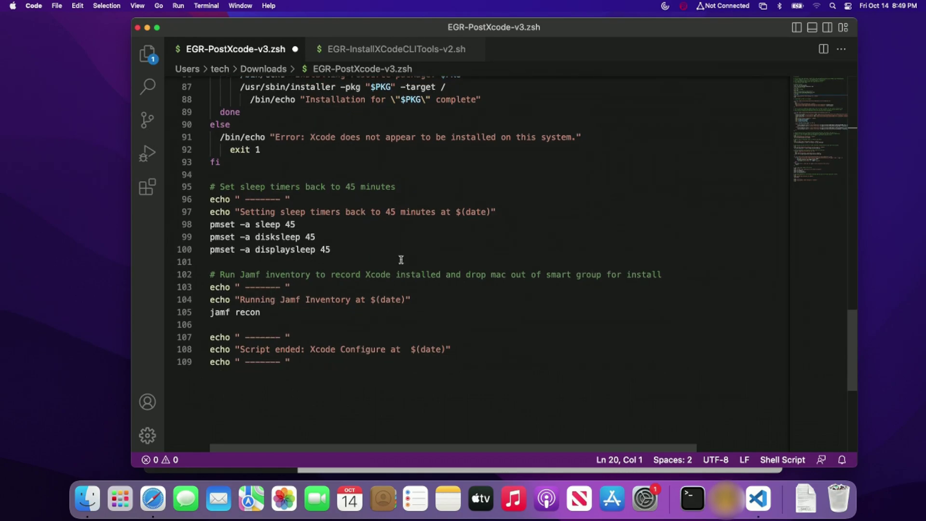
# Step: Open EGR-InstallXCodeCLITools-v2.sh and read its sw_vers major/minor version parsing
pyautogui.click(379, 52)
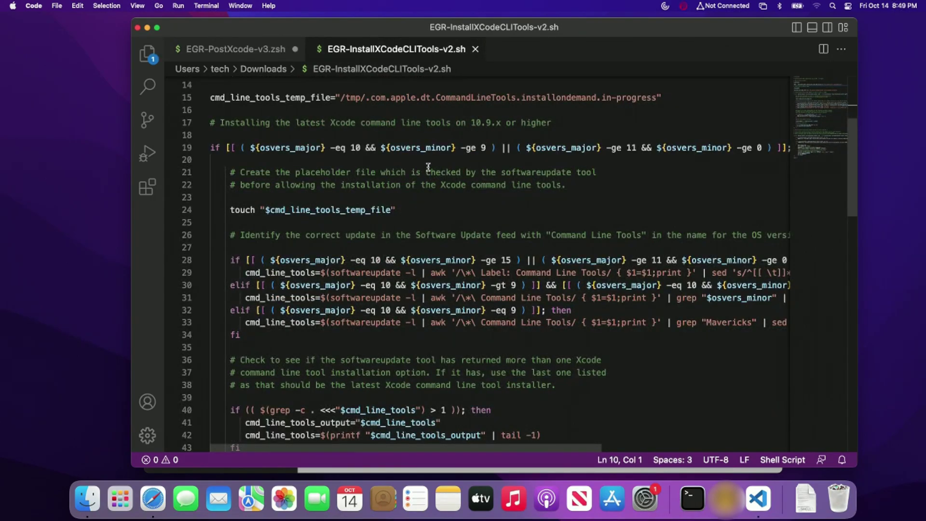
pyautogui.scroll(-1, 386, 173)
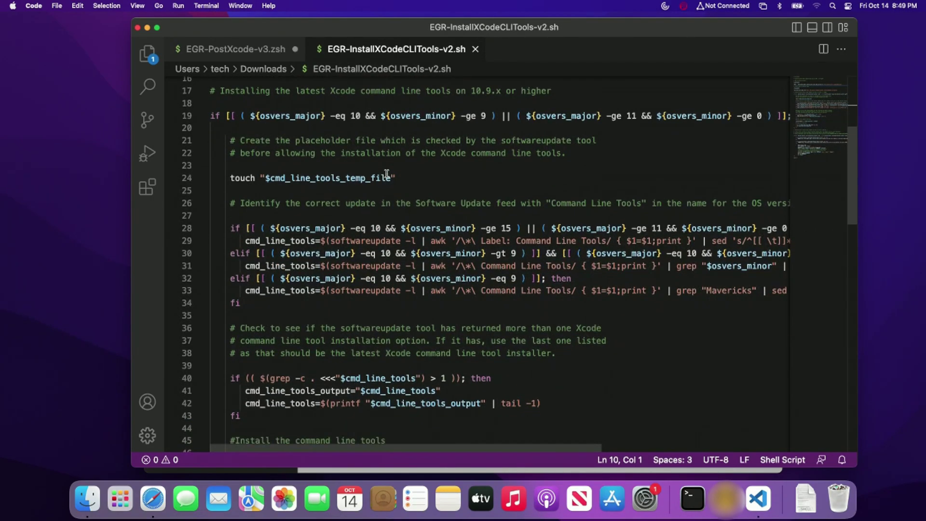
pyautogui.scroll(5, 386, 174)
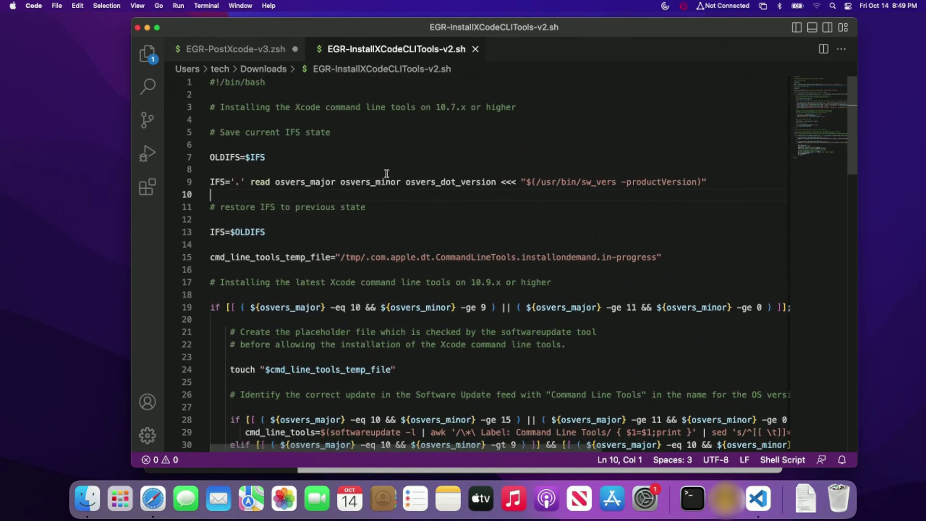
pyautogui.scroll(-2, 386, 173)
pyautogui.scroll(2, 387, 173)
pyautogui.scroll(-4, 386, 174)
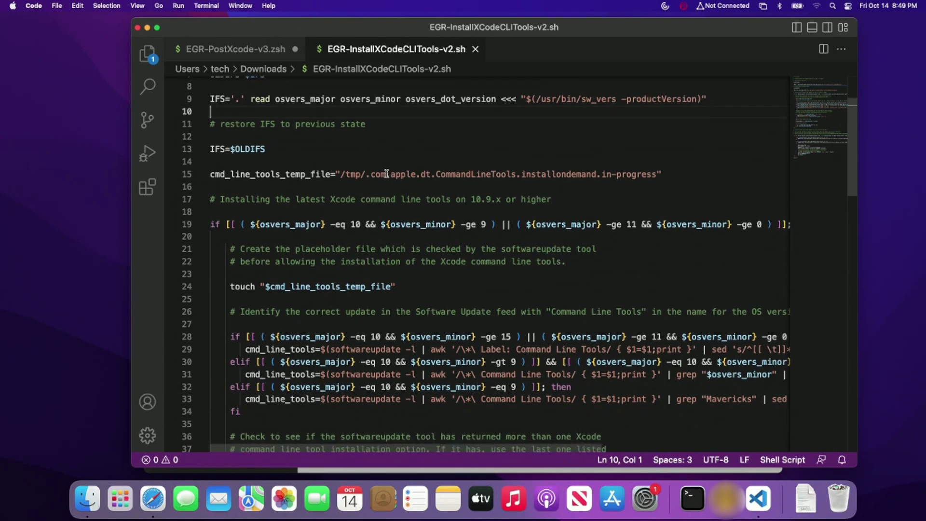
pyautogui.scroll(-2, 386, 173)
pyautogui.scroll(-2, 386, 174)
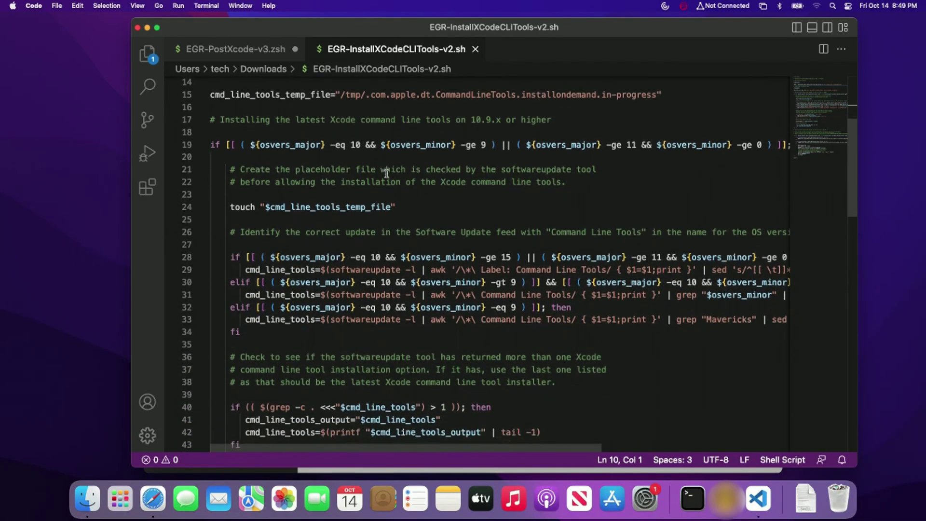
pyautogui.hscroll(5, 386, 174)
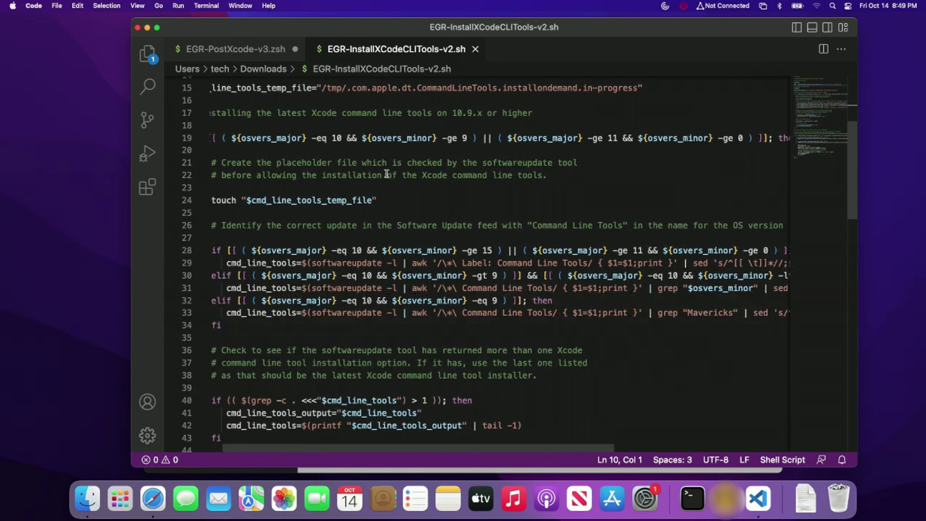
pyautogui.hscroll(-3, 386, 174)
pyautogui.hscroll(-2, 387, 174)
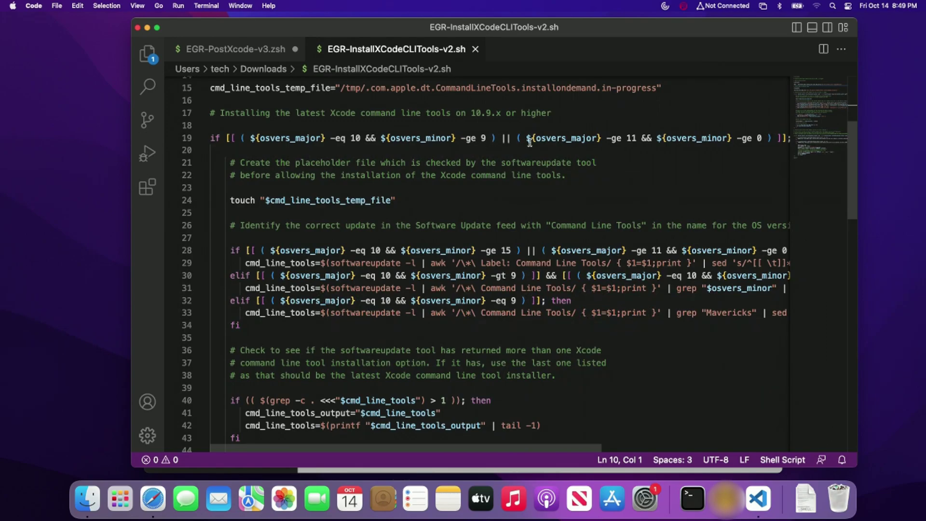
# Step: Read the rest of the script down to exit 0, then return to line 1
pyautogui.hscroll(2, 542, 144)
pyautogui.hscroll(5, 542, 144)
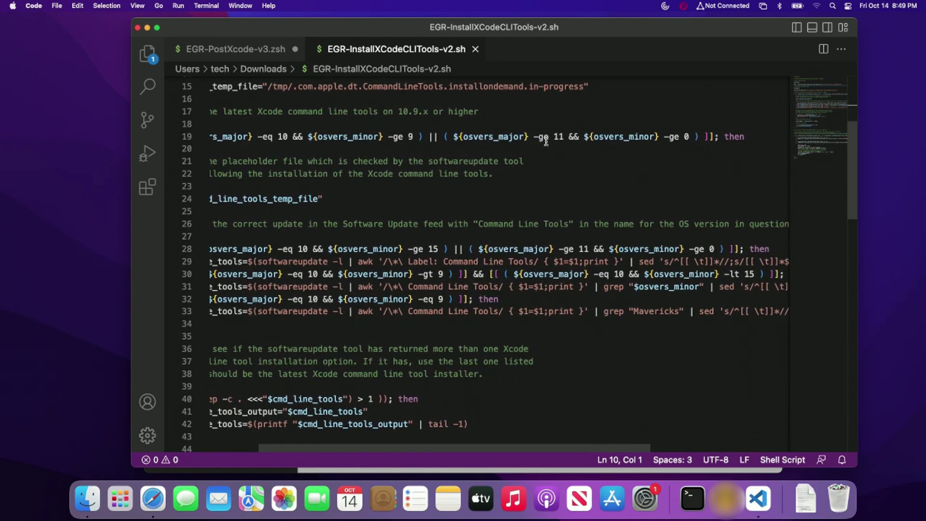
pyautogui.hscroll(-7, 492, 141)
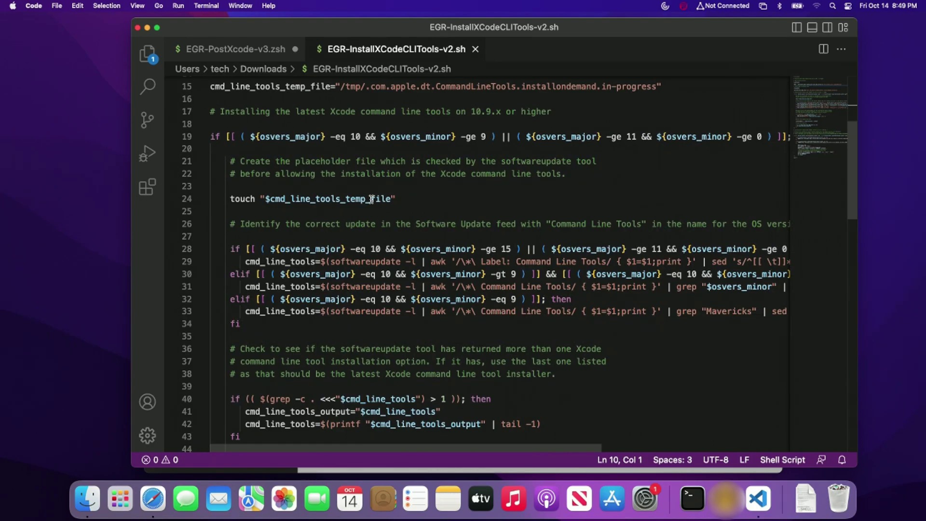
pyautogui.scroll(-5, 393, 189)
pyautogui.scroll(3, 371, 198)
pyautogui.hscroll(10, 394, 205)
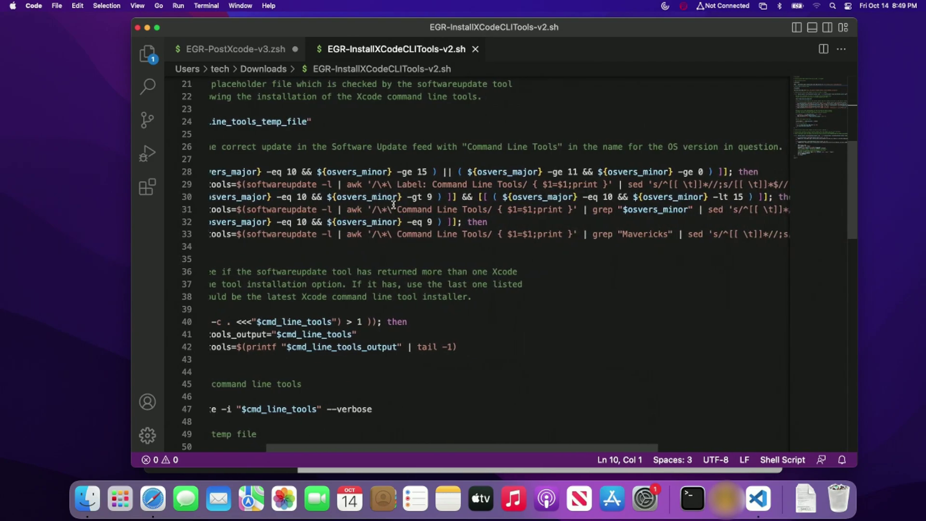
pyautogui.hscroll(-10, 393, 205)
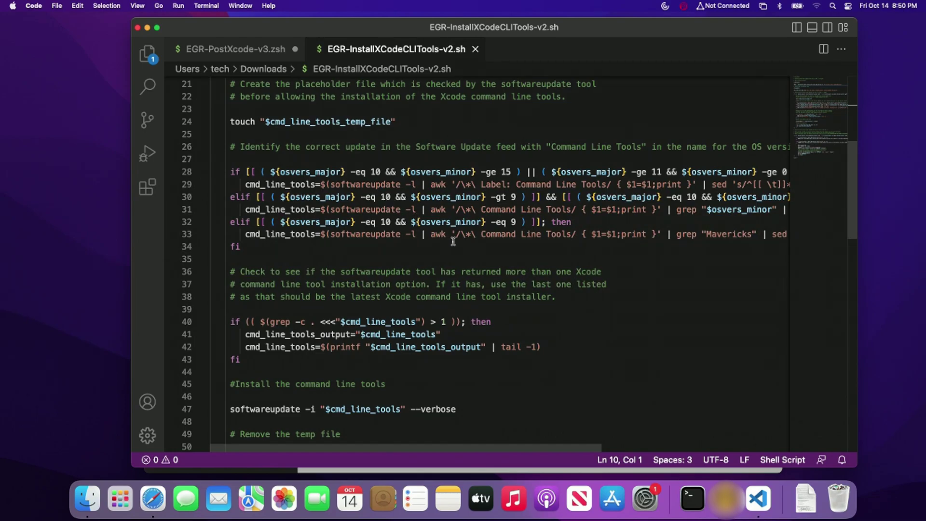
pyautogui.hscroll(3, 501, 244)
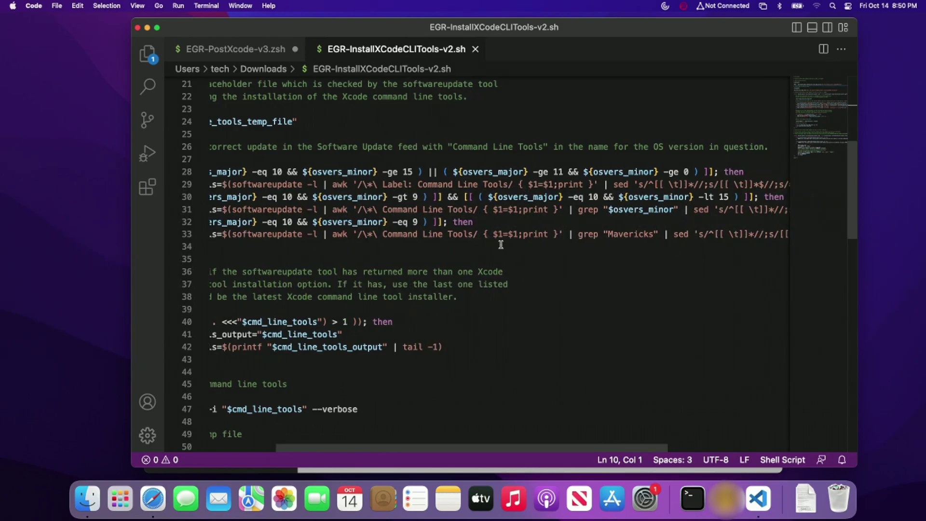
pyautogui.hscroll(-4, 501, 245)
pyautogui.scroll(-1, 501, 245)
pyautogui.scroll(1, 500, 244)
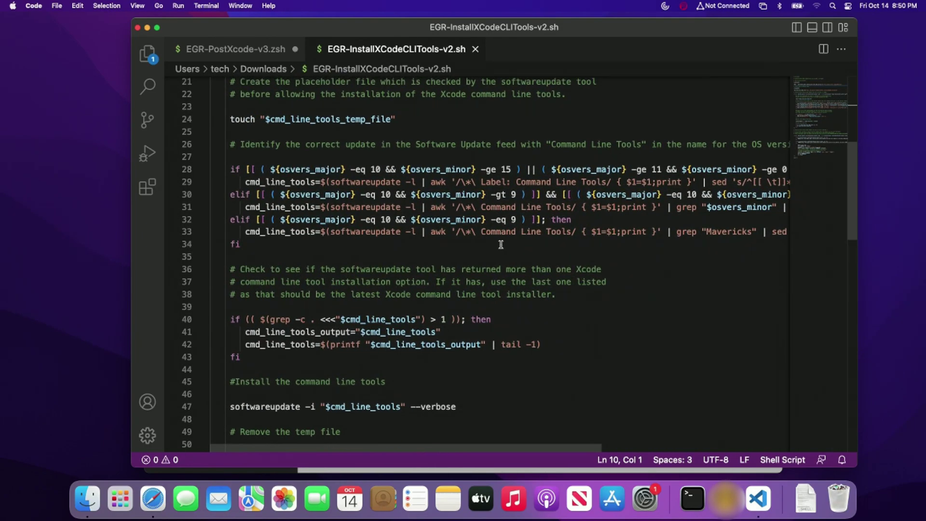
pyautogui.scroll(-10, 501, 244)
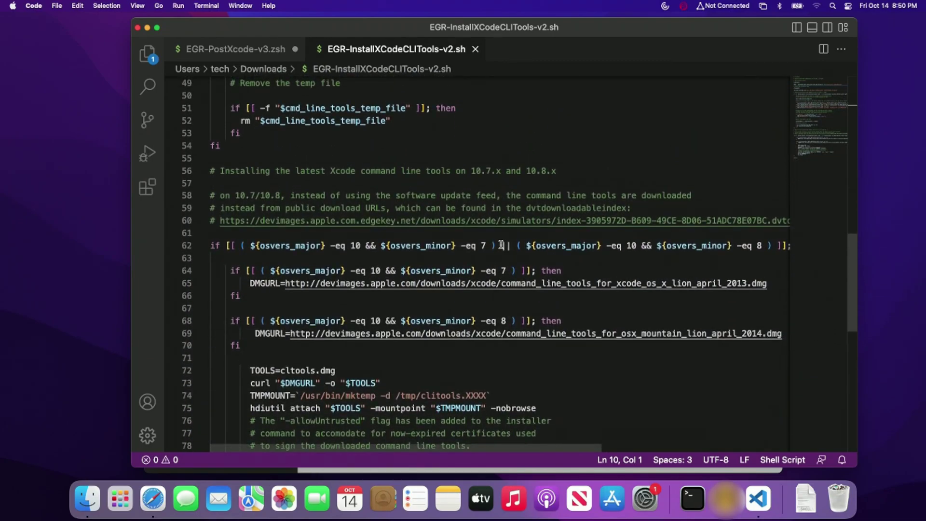
pyautogui.scroll(3, 500, 244)
pyautogui.scroll(2, 501, 245)
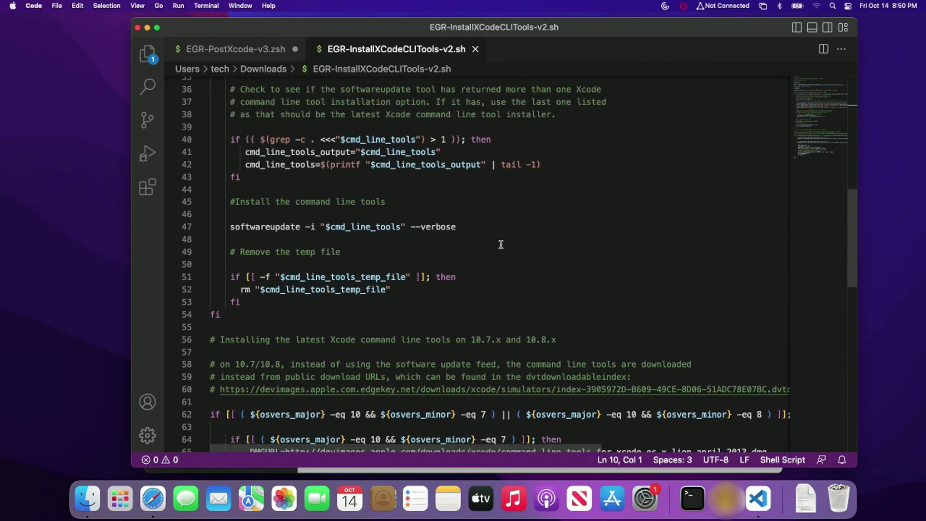
pyautogui.scroll(-8, 500, 244)
pyautogui.scroll(-3, 501, 245)
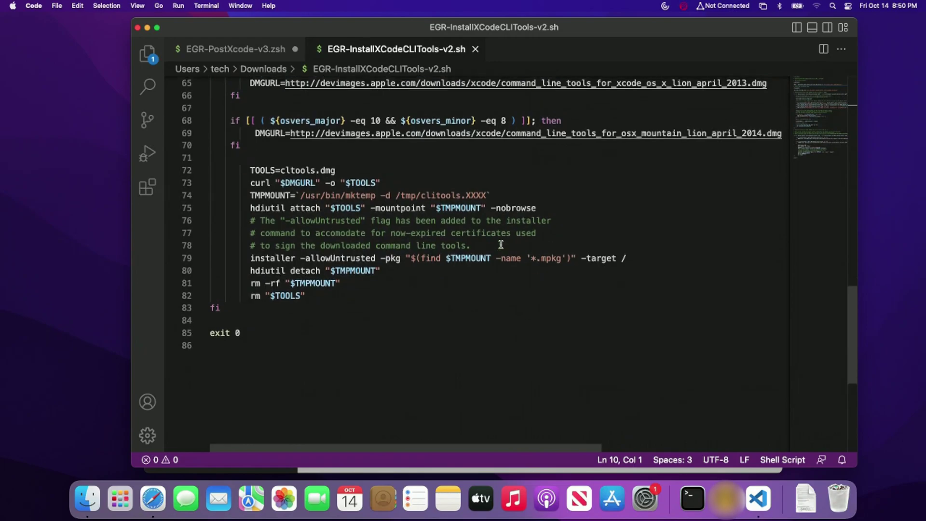
pyautogui.scroll(2, 501, 245)
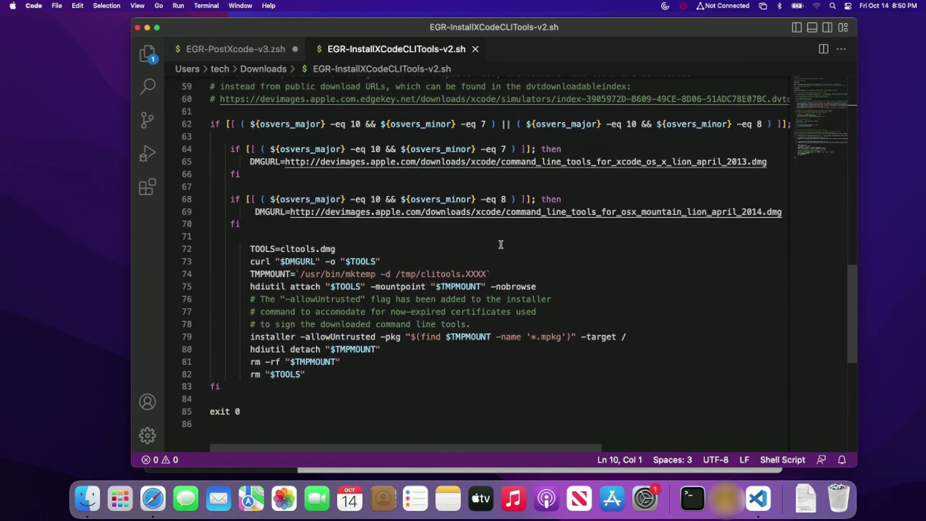
pyautogui.scroll(2, 501, 244)
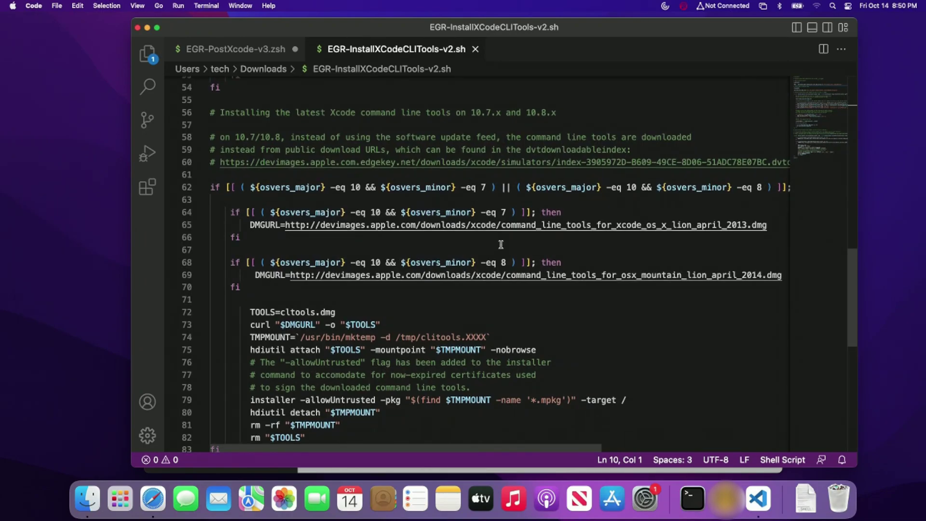
pyautogui.hscroll(2, 501, 244)
pyautogui.hscroll(-2, 500, 245)
pyautogui.scroll(15, 501, 245)
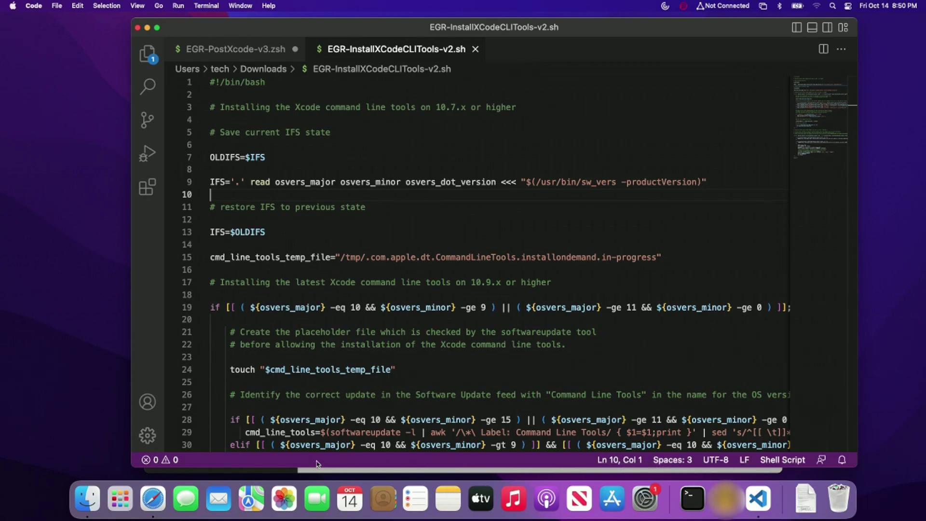
# Step: Browse Finder's Applications folder to confirm Xcode is not yet installed
pyautogui.click(86, 496)
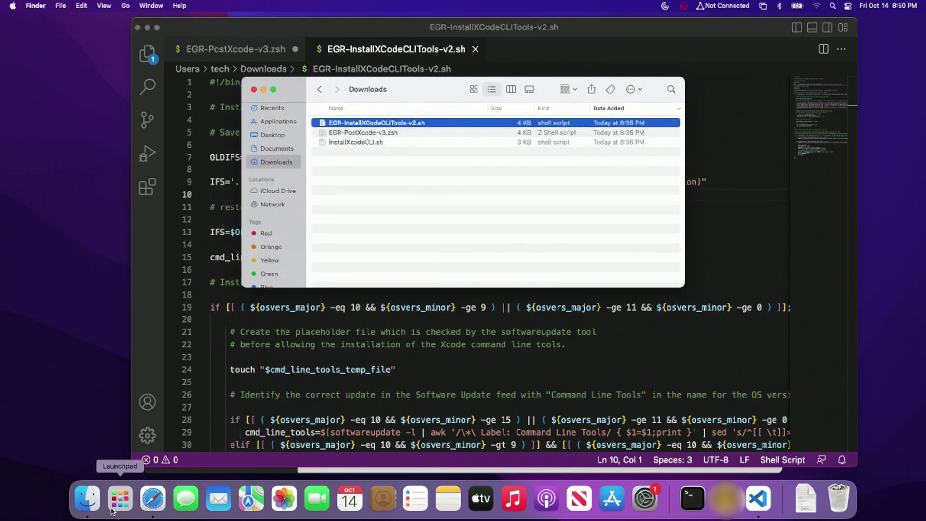
pyautogui.click(266, 122)
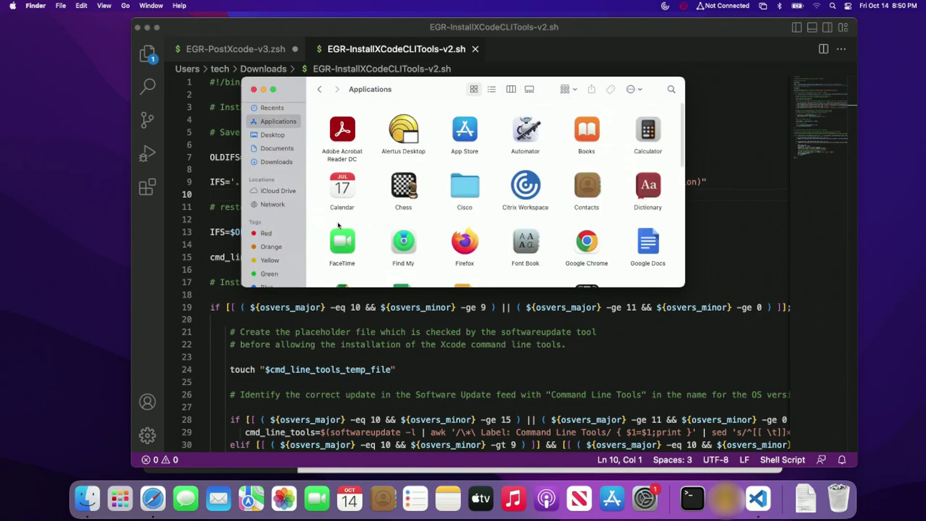
pyautogui.scroll(-15, 415, 217)
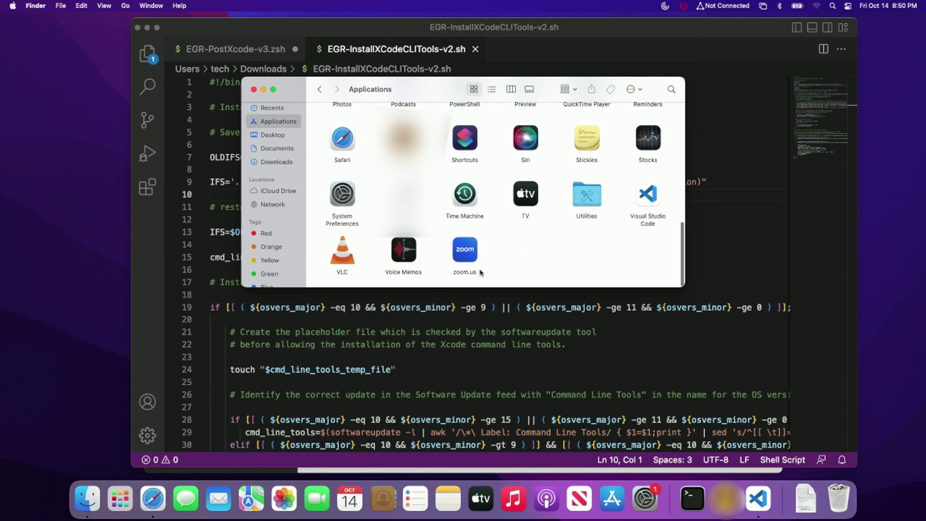
pyautogui.click(725, 499)
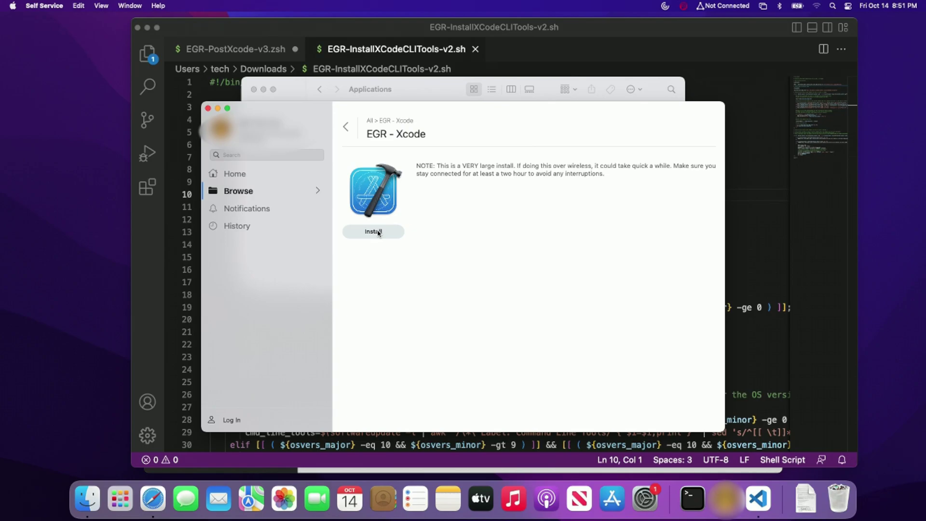
# Step: Install the EGR - Xcode item from its Self Service page
pyautogui.click(379, 233)
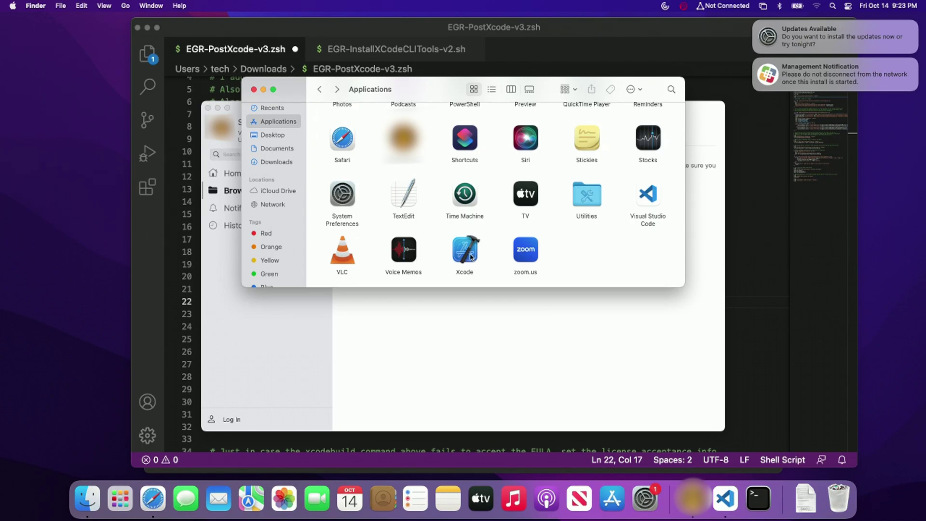
# Step: Switch between Self Service and the code editor while Xcode's Verifying check runs
pyautogui.click(429, 342)
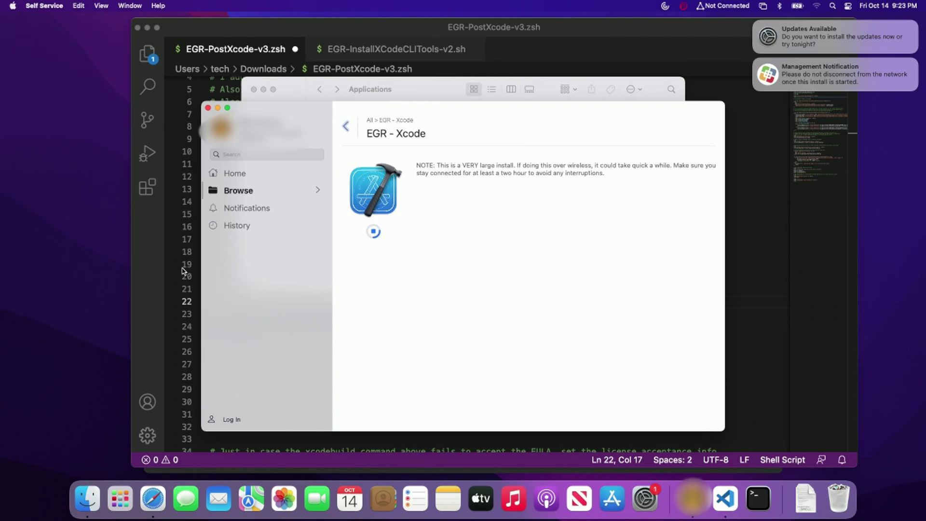
pyautogui.click(742, 255)
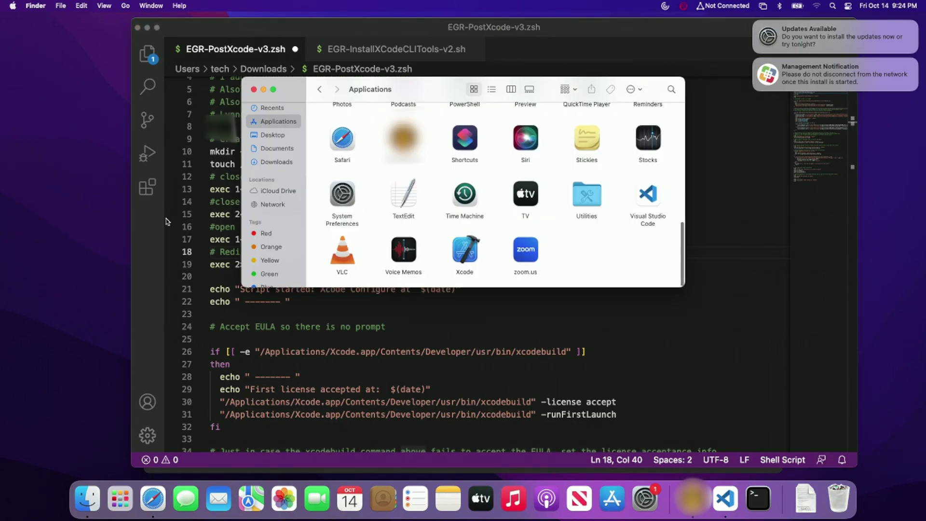
pyautogui.click(692, 499)
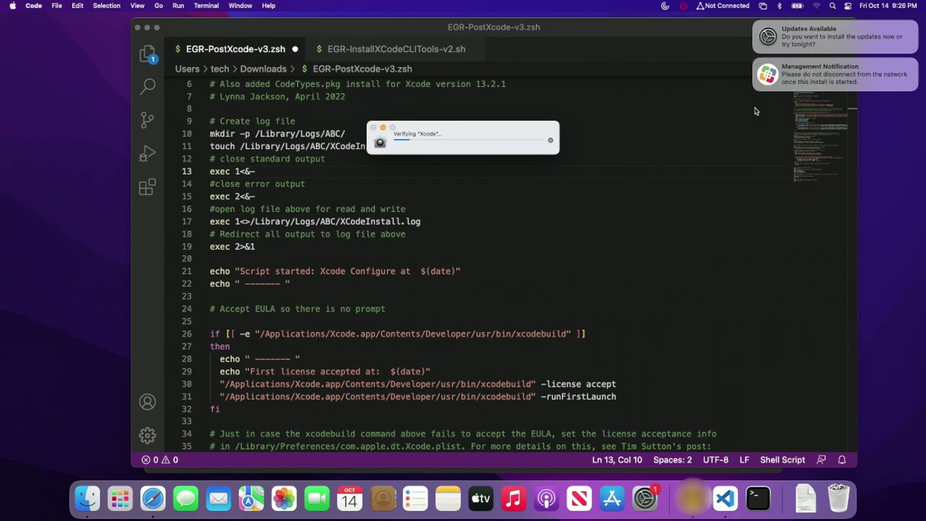
# Step: Review EGR-InstallXCodeCLITools-v2.sh, return to EGR-PostXcode-v3.zsh, then bring up the Self Service Xcode page
pyautogui.click(394, 52)
pyautogui.click(394, 50)
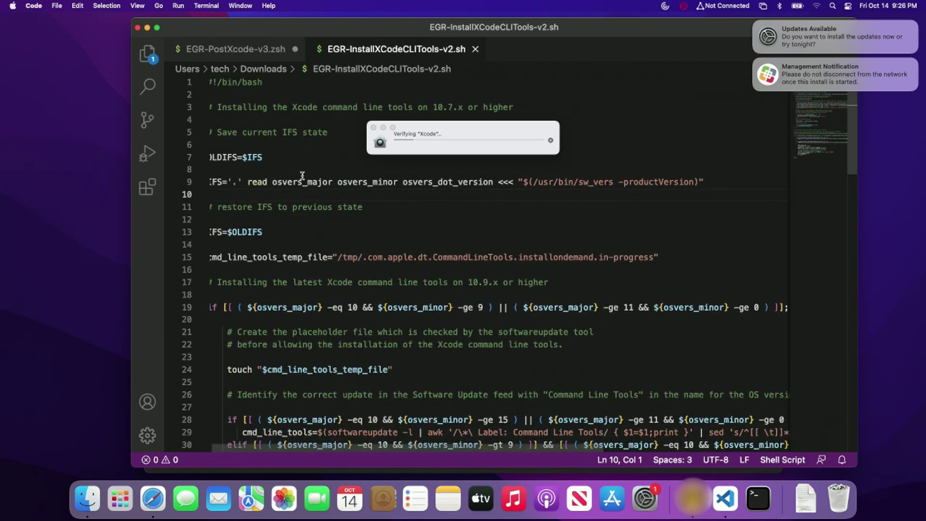
pyautogui.scroll(-5, 355, 260)
pyautogui.scroll(-3, 355, 261)
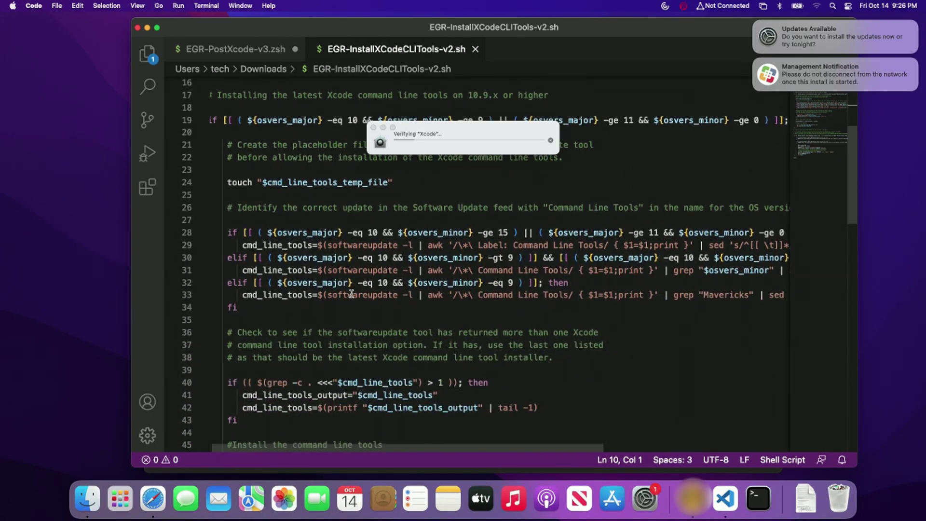
pyautogui.click(228, 52)
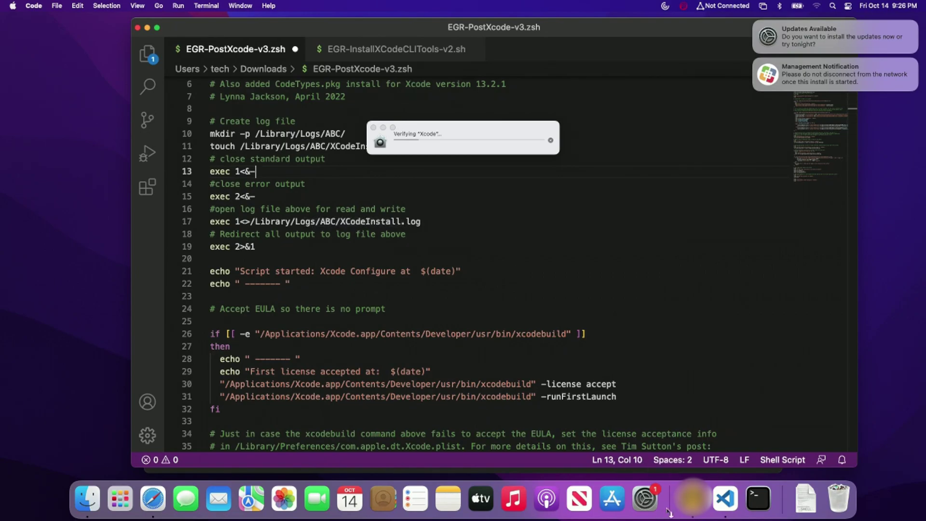
pyautogui.click(693, 499)
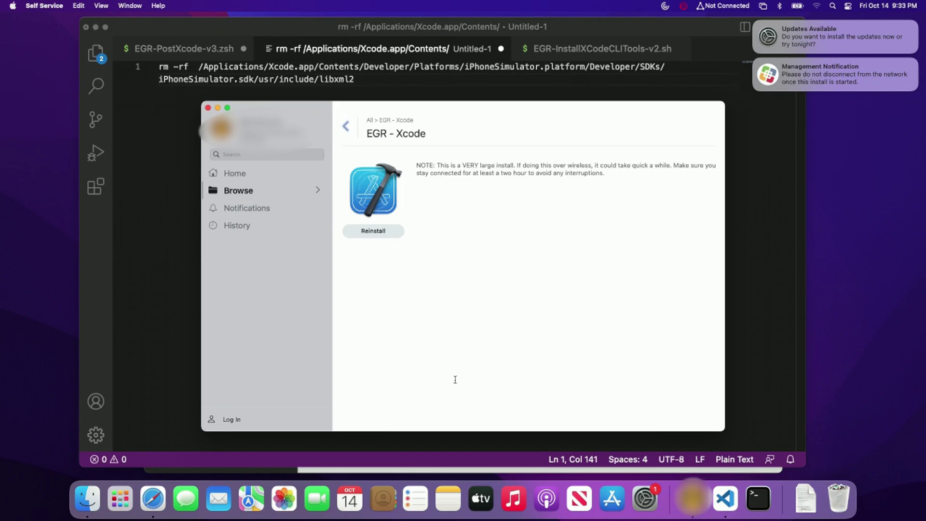
# Step: Return to EGR-PostXcode-v3.zsh's ending: sleep timers reset, jamf recon, and 'Script ended' echo
pyautogui.click(28, 355)
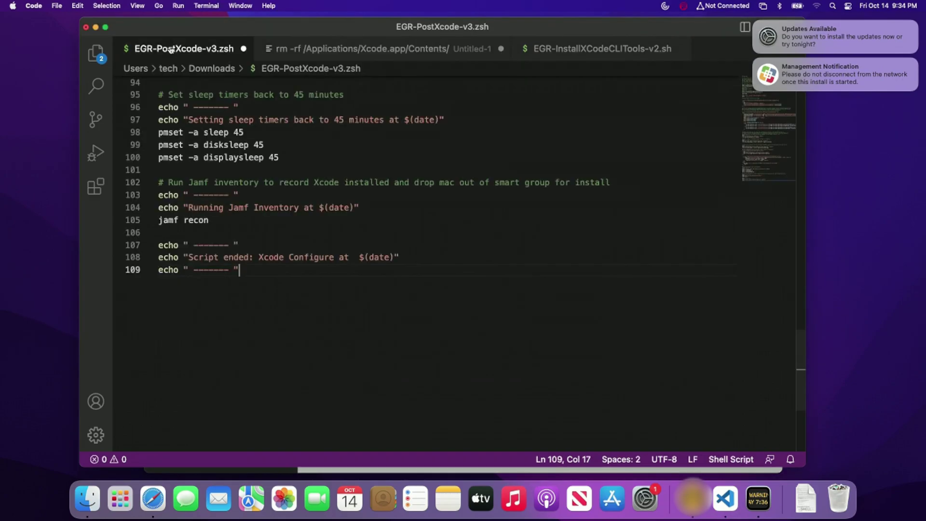
# Step: Review EGR-PostXcode-v3.zsh's license section, then open XCodeInstall.log from Downloads in Console
pyautogui.click(178, 48)
pyautogui.scroll(20, 289, 198)
pyautogui.scroll(3, 275, 188)
pyautogui.scroll(-10, 275, 188)
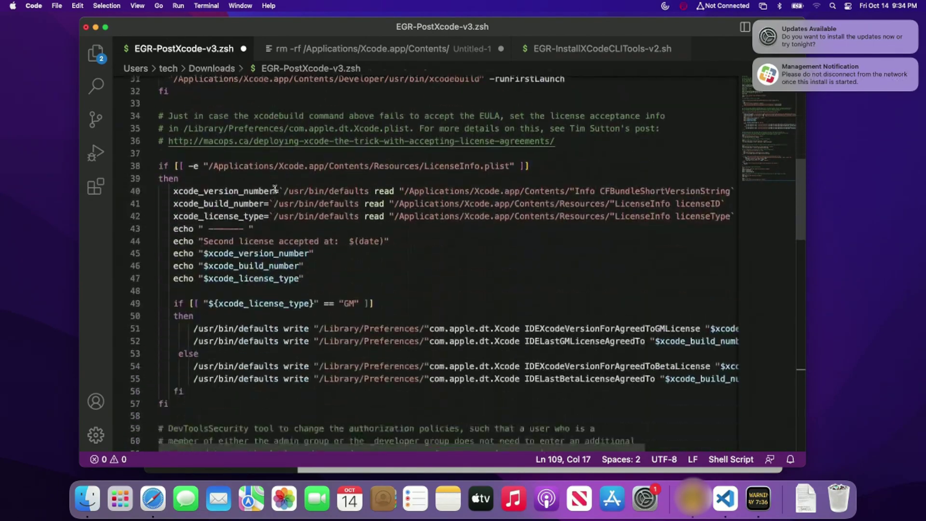
pyautogui.scroll(3, 275, 189)
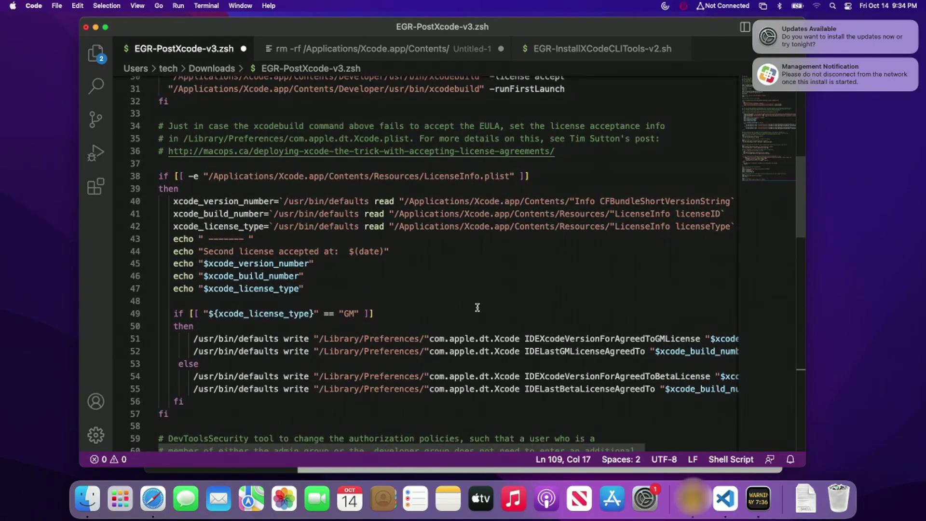
pyautogui.click(813, 488)
pyautogui.click(758, 498)
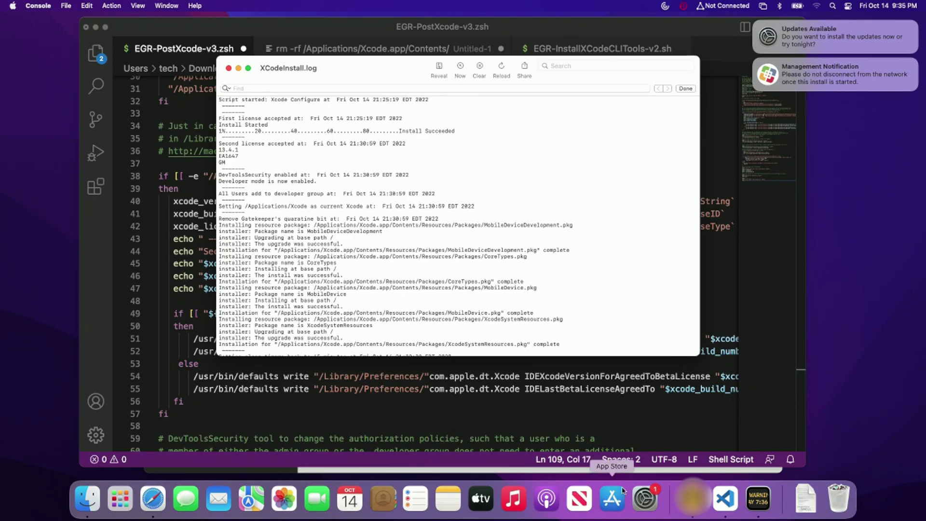
# Step: Review the Safari 16.0 update details, dismiss both update notifications, and close Software Update and the log
pyautogui.click(645, 498)
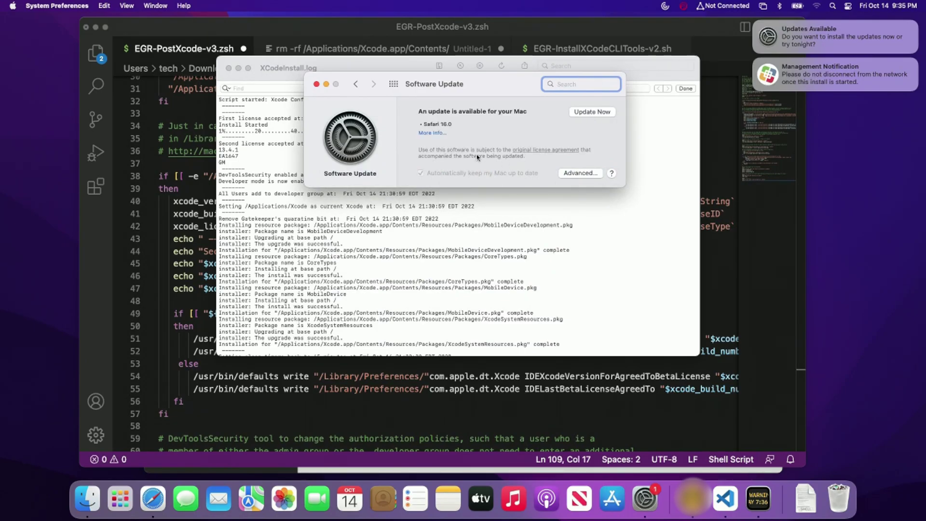
pyautogui.click(439, 134)
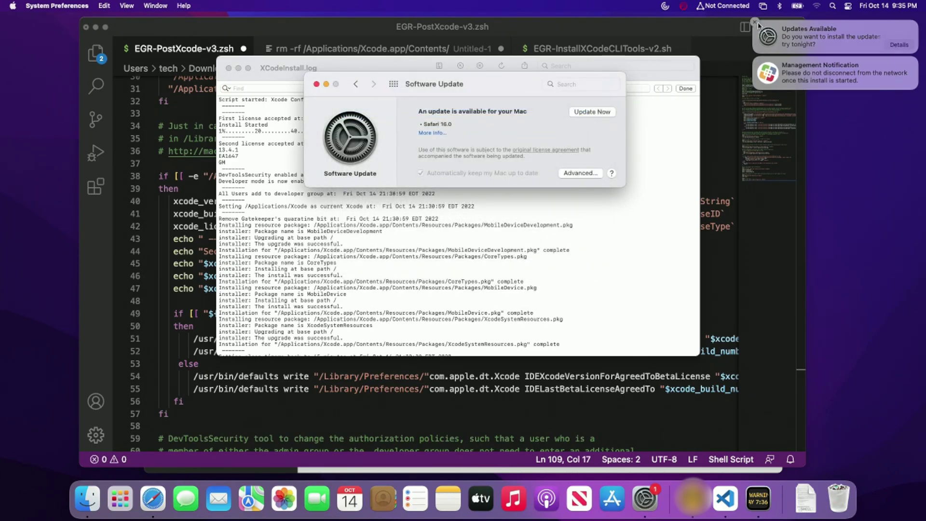
pyautogui.click(755, 22)
pyautogui.click(755, 23)
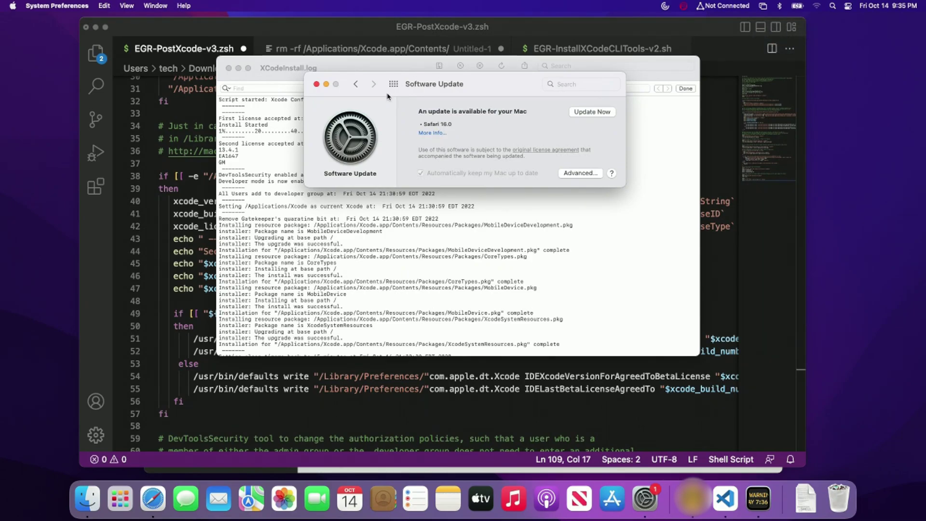
pyautogui.click(316, 84)
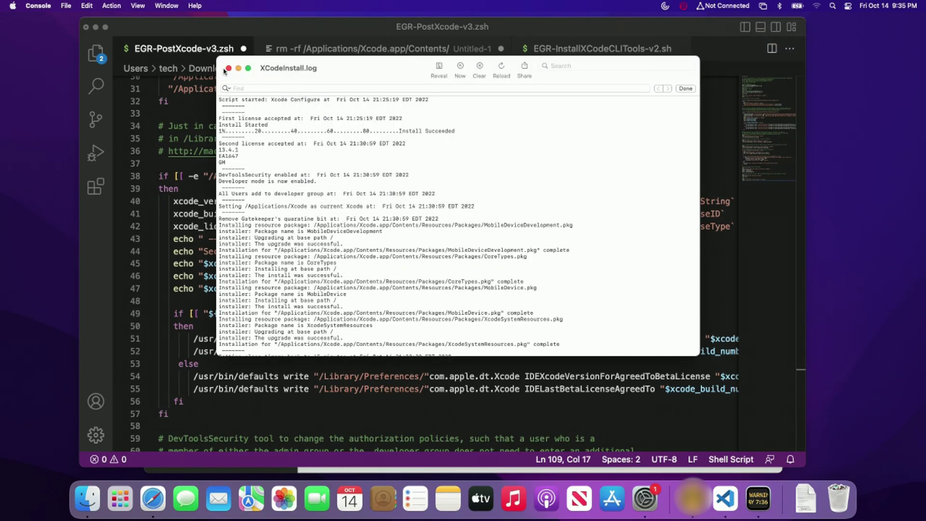
pyautogui.click(229, 68)
# Step: Bring up the Untitled-1 note holding the rm -rf command for the libxml2 folder
pyautogui.click(337, 48)
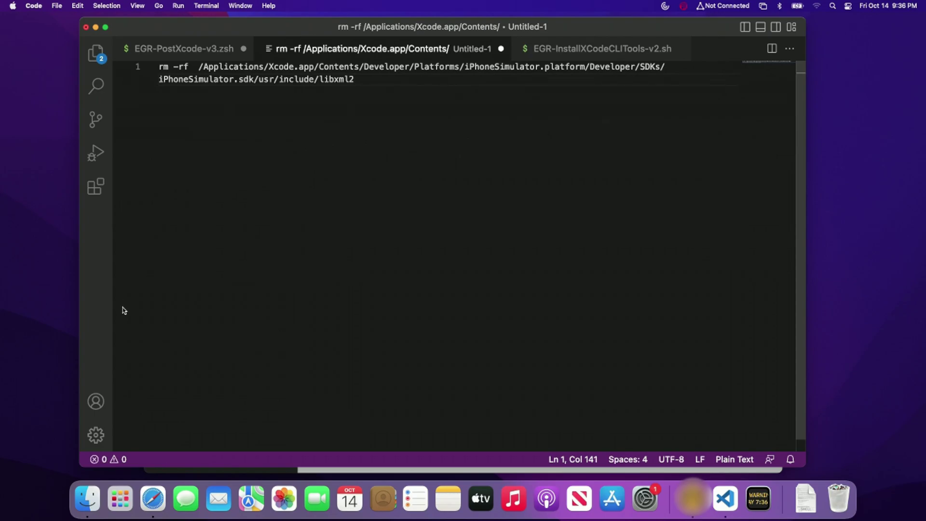
# Step: Launch Xcode 13.4.1 from the Applications folder and start a new project
pyautogui.click(86, 502)
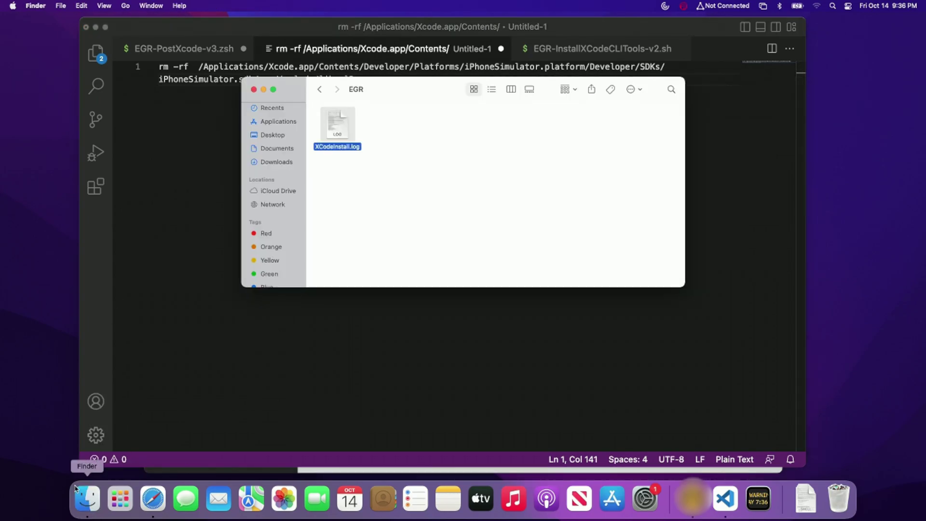
pyautogui.press('cmd+shift+a')
pyautogui.doubleClick(468, 255)
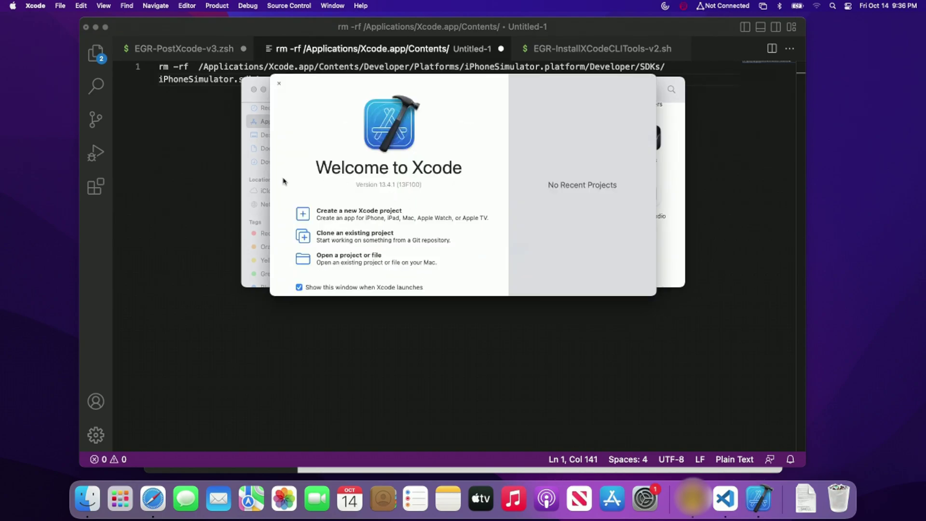
pyautogui.click(345, 217)
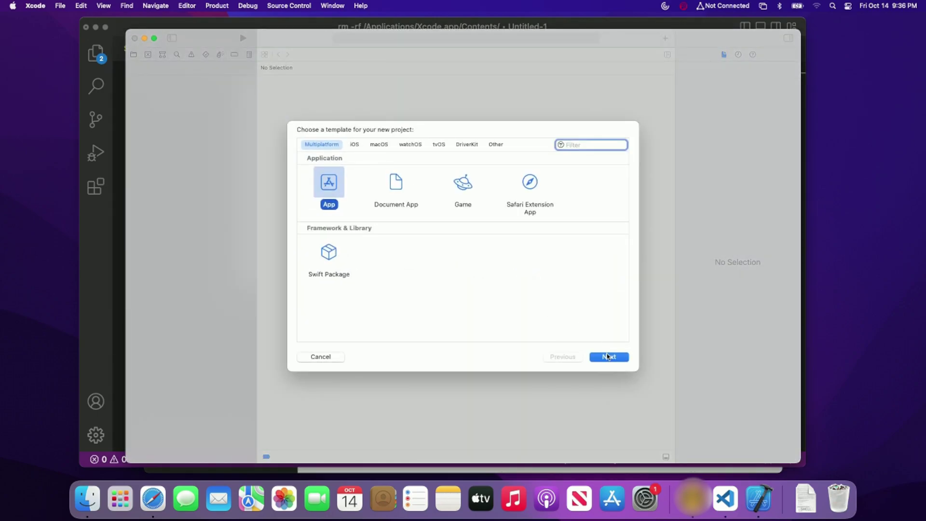
# Step: Create an App project named dd with organization identifier rew, saved on the Desktop
pyautogui.click(608, 355)
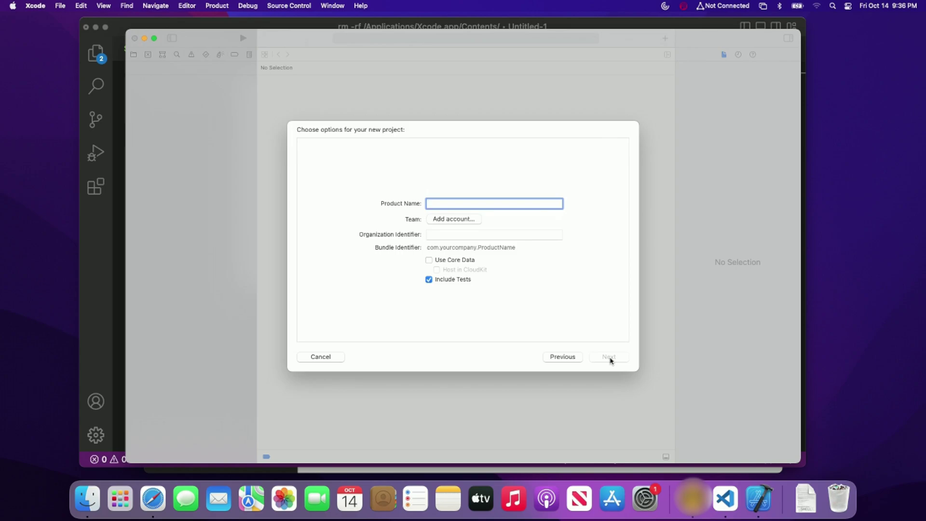
pyautogui.write('dd')
pyautogui.click(516, 235)
pyautogui.write('rew')
pyautogui.click(609, 357)
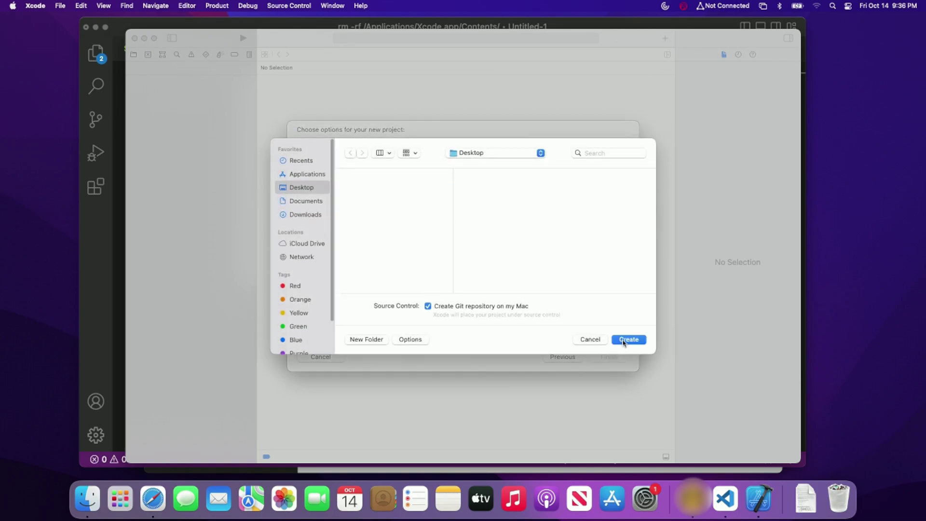
pyautogui.click(626, 341)
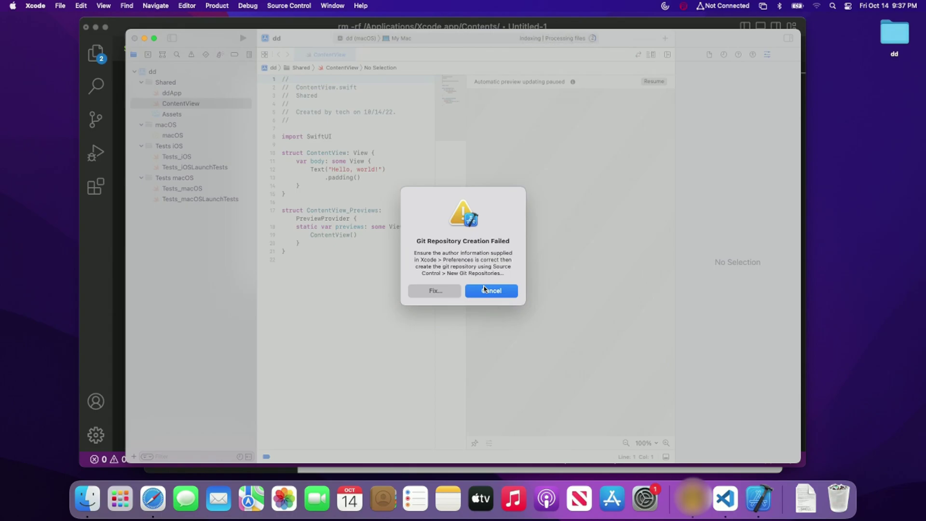
# Step: Dismiss the Git repository failure alert and bring up the Xcode app's context menu in Applications
pyautogui.click(485, 290)
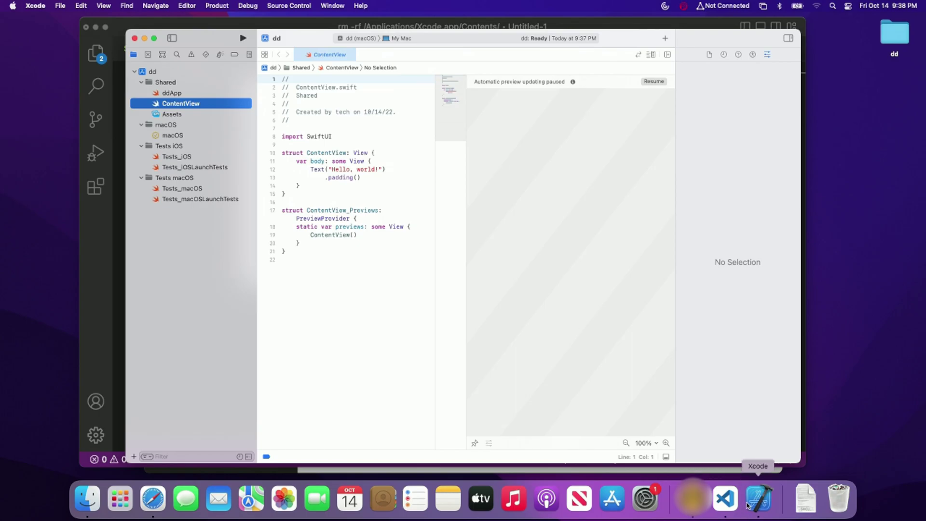
pyautogui.click(87, 500)
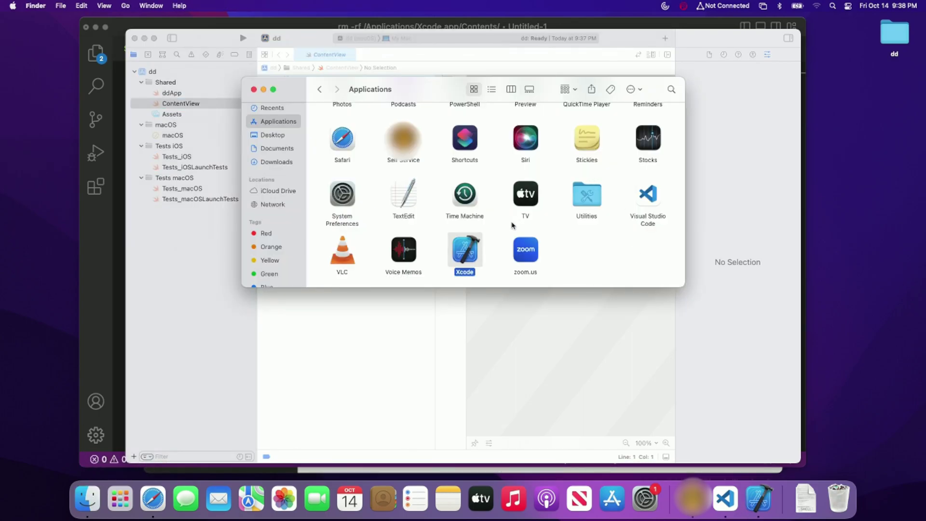
pyautogui.rightClick(462, 257)
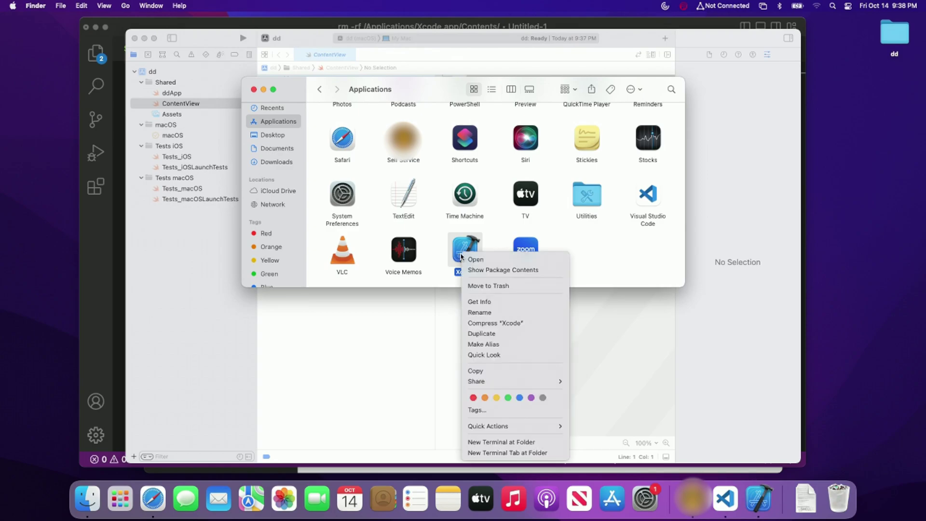
# Step: Show Get Info for Xcode, confirming version 13.4.1 and a 36.17 GB size
pyautogui.click(491, 304)
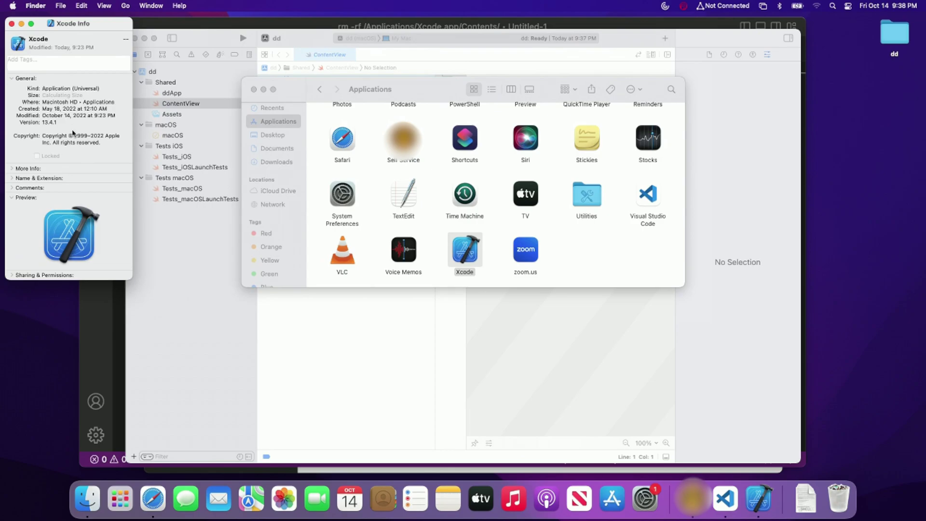